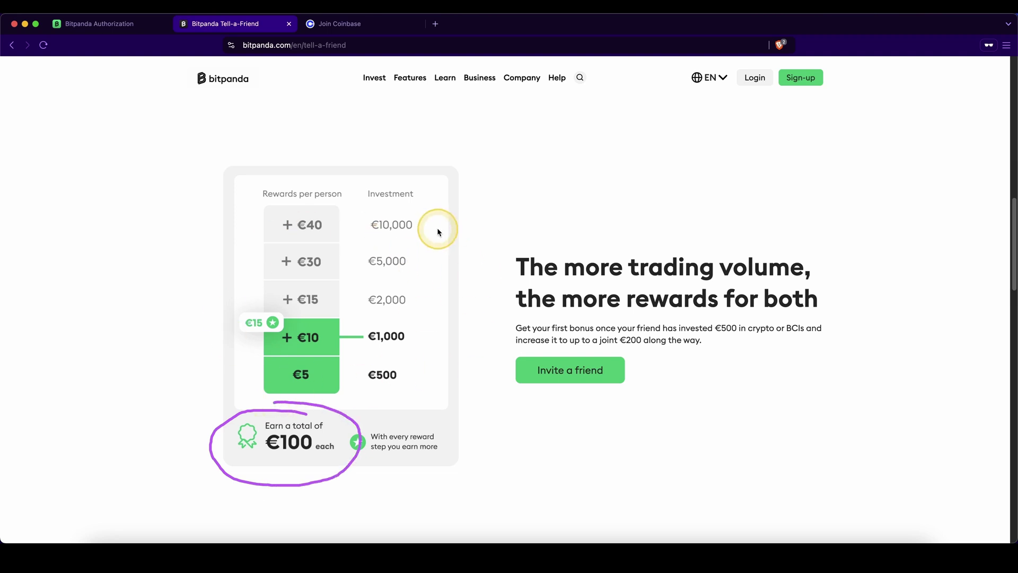
{"action": "left_click_drag", "start_coordinate": [421, 209], "coordinate": [410, 210]}
{"action": "mouse_move", "coordinate": [354, 392]}
{"action": "left_mouse_down"}
{"action": "mouse_move", "coordinate": [423, 234]}
{"action": "mouse_move", "coordinate": [424, 204]}
{"action": "left_mouse_up"}
{"action": "mouse_move", "coordinate": [154, 216]}
{"action": "left_mouse_down"}
{"action": "mouse_move", "coordinate": [247, 288]}
{"action": "mouse_move", "coordinate": [262, 212]}
{"action": "mouse_move", "coordinate": [247, 403]}
{"action": "left_mouse_up"}
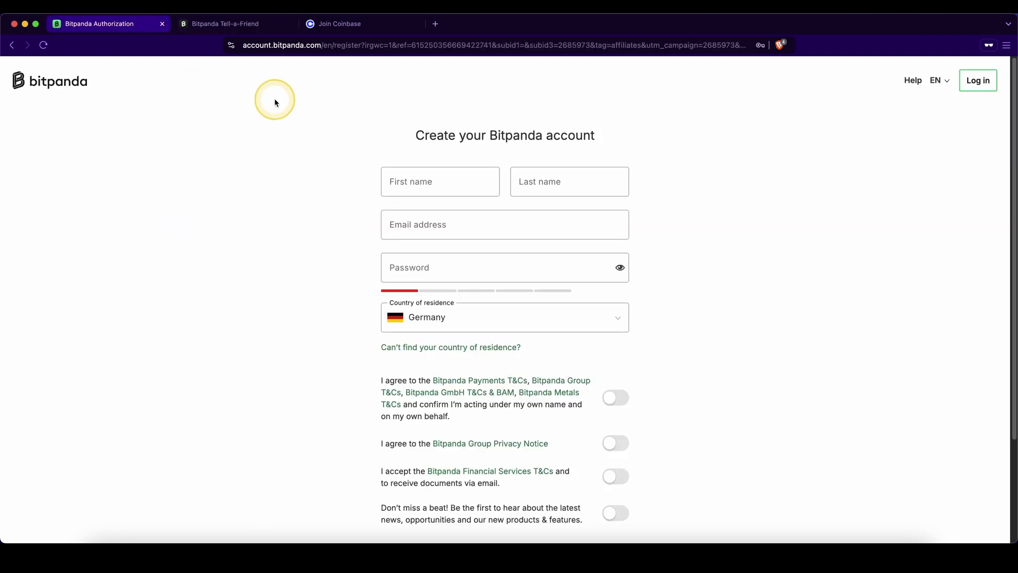
Examine the Bitpanda registration form and the countries offered as country of residence.
{"action": "mouse_move", "coordinate": [329, 147]}
{"action": "left_mouse_down"}
{"action": "mouse_move", "coordinate": [382, 182]}
{"action": "mouse_move", "coordinate": [382, 453]}
{"action": "left_mouse_up"}
{"action": "scroll", "coordinate": [406, 466], "scroll_direction": "down", "scroll_amount": 3}
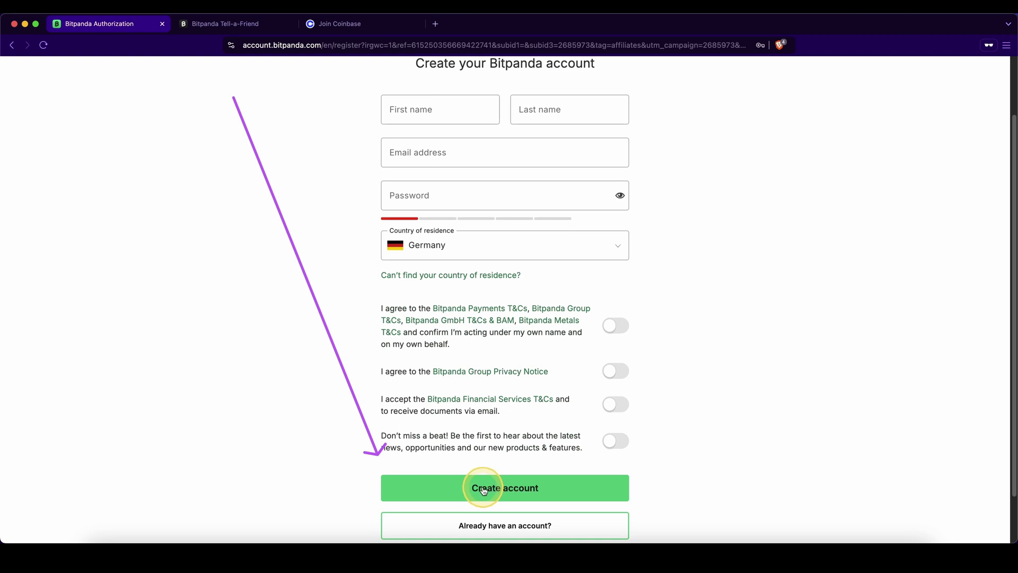
{"action": "scroll", "coordinate": [316, 303], "scroll_direction": "up", "scroll_amount": 3}
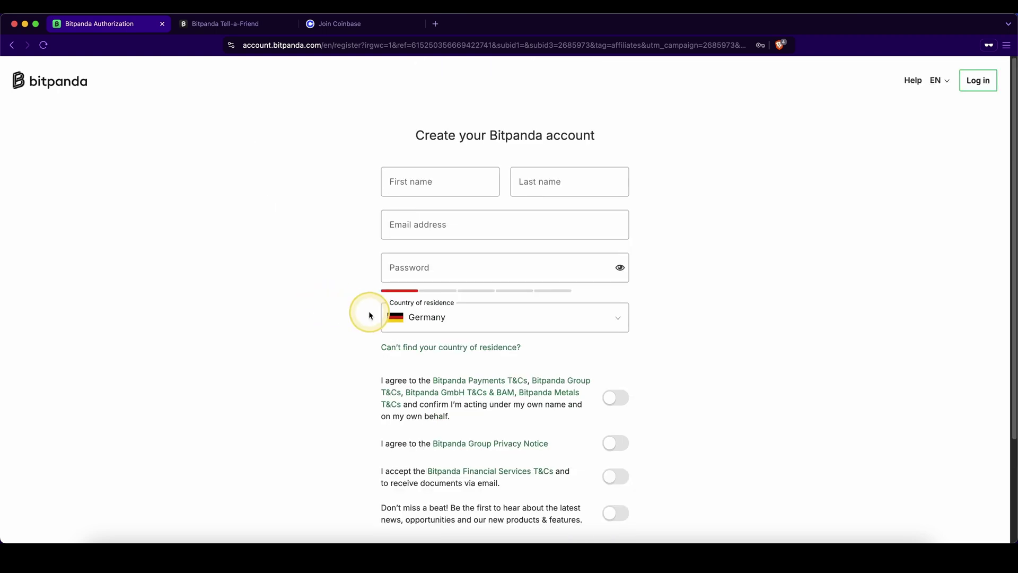
{"action": "left_click", "coordinate": [476, 320]}
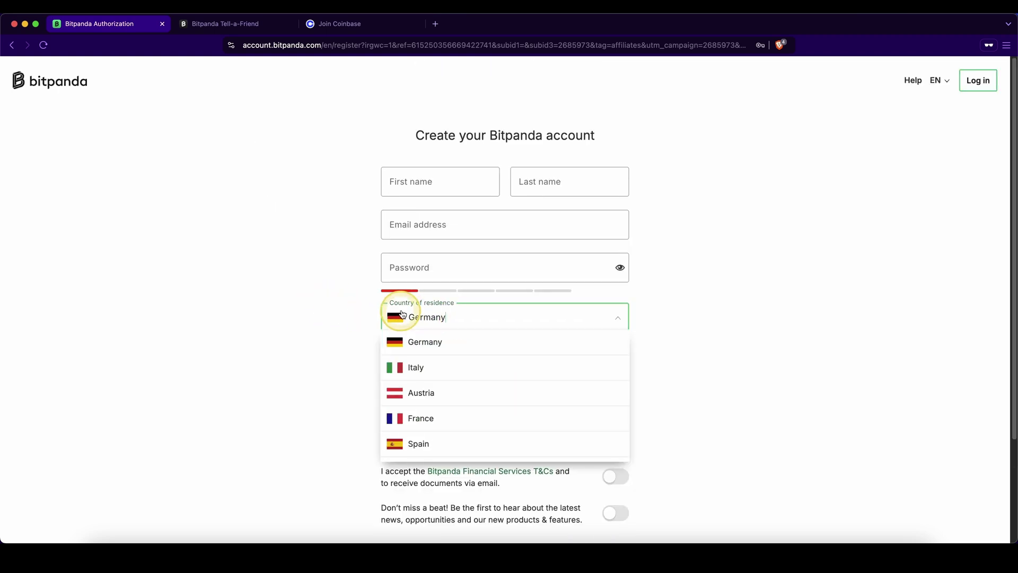
{"action": "scroll", "coordinate": [480, 361], "scroll_direction": "down", "scroll_amount": 6}
{"action": "scroll", "coordinate": [481, 364], "scroll_direction": "down", "scroll_amount": 15}
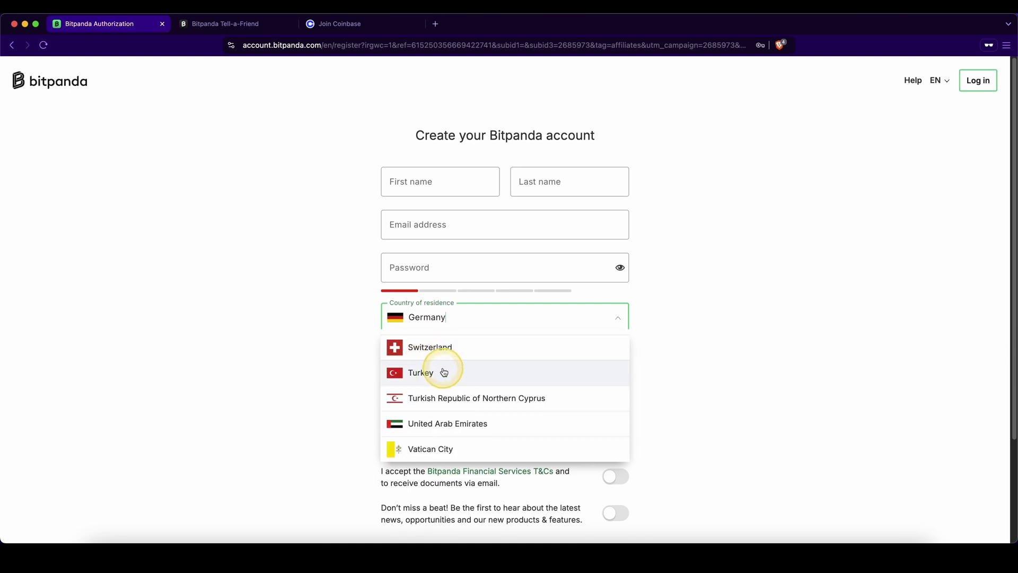
{"action": "left_click", "coordinate": [336, 159]}
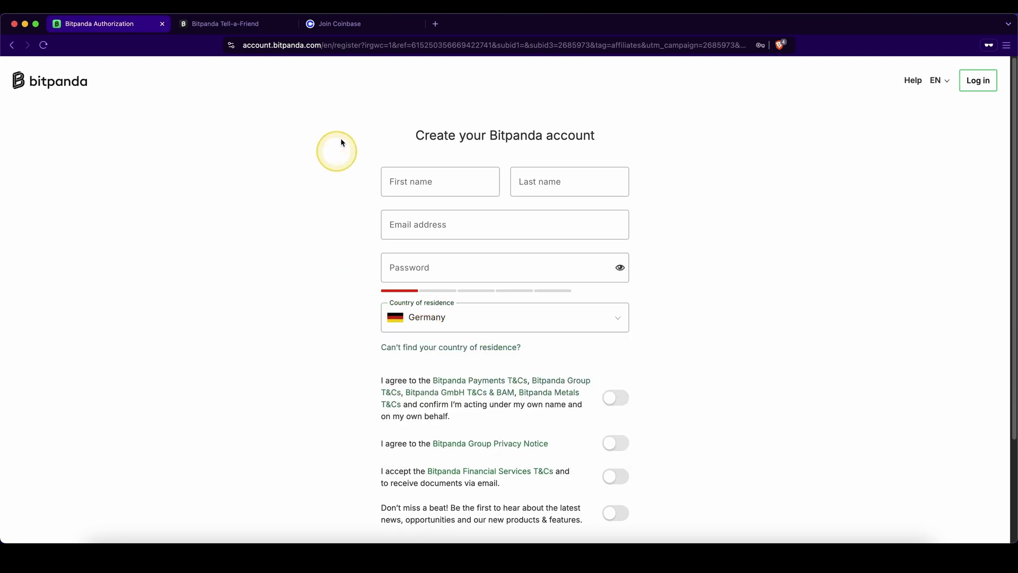
Switch to the Coinbase sign-up page and review its referral offer, conditions and registration form.
{"action": "key", "text": "super+3"}
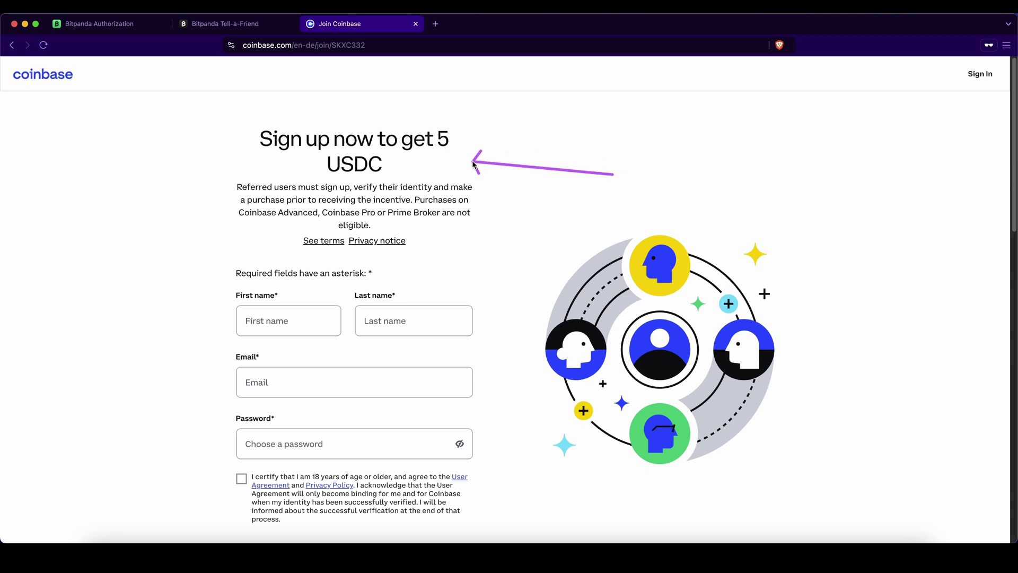
{"action": "left_click_drag", "start_coordinate": [218, 229], "coordinate": [467, 211]}
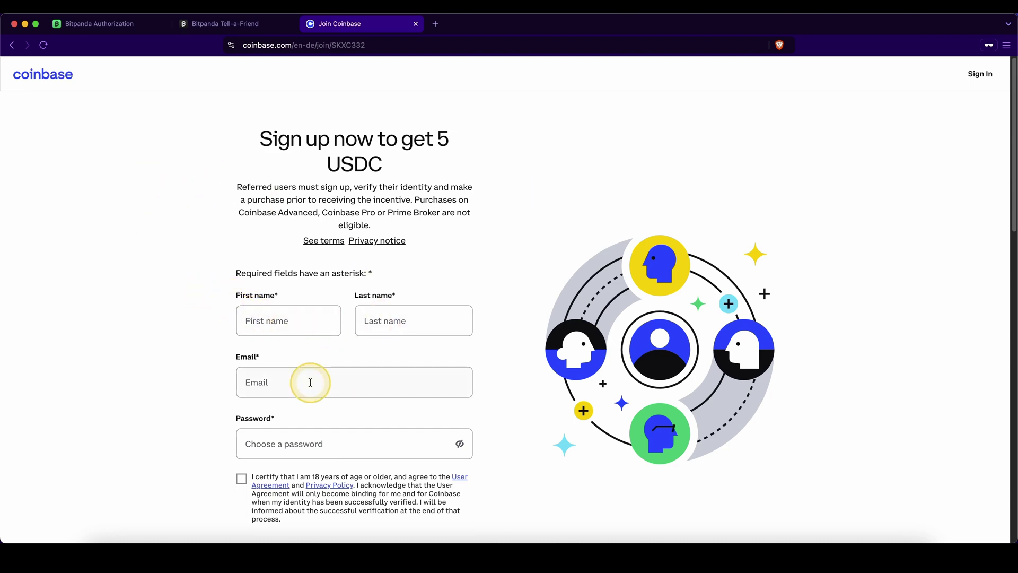
{"action": "scroll", "coordinate": [305, 380], "scroll_direction": "down", "scroll_amount": 2}
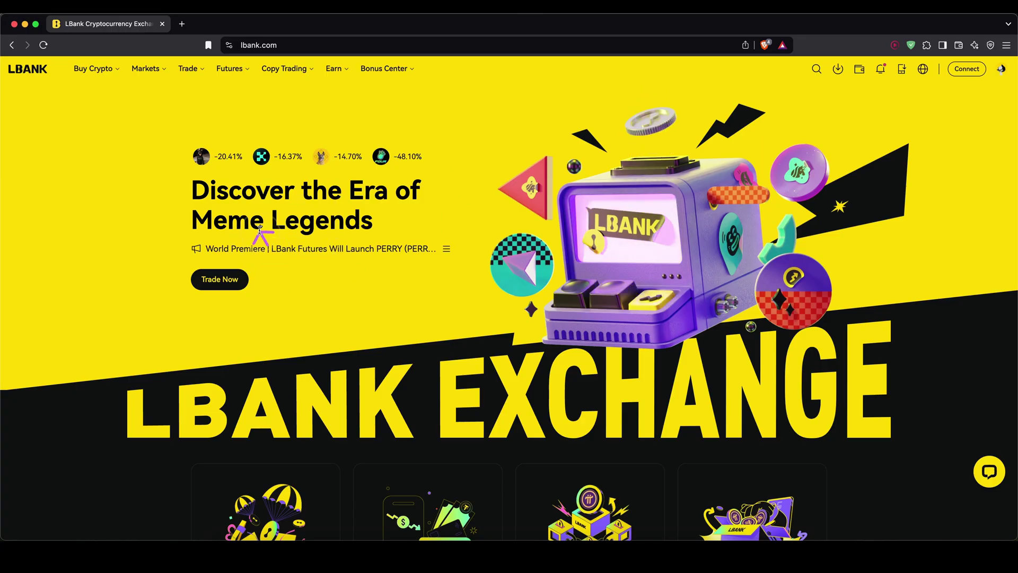
Open LBank's spot trading page and select the BTC/USDT trading pair.
{"action": "left_click", "coordinate": [189, 70]}
{"action": "left_click", "coordinate": [212, 101]}
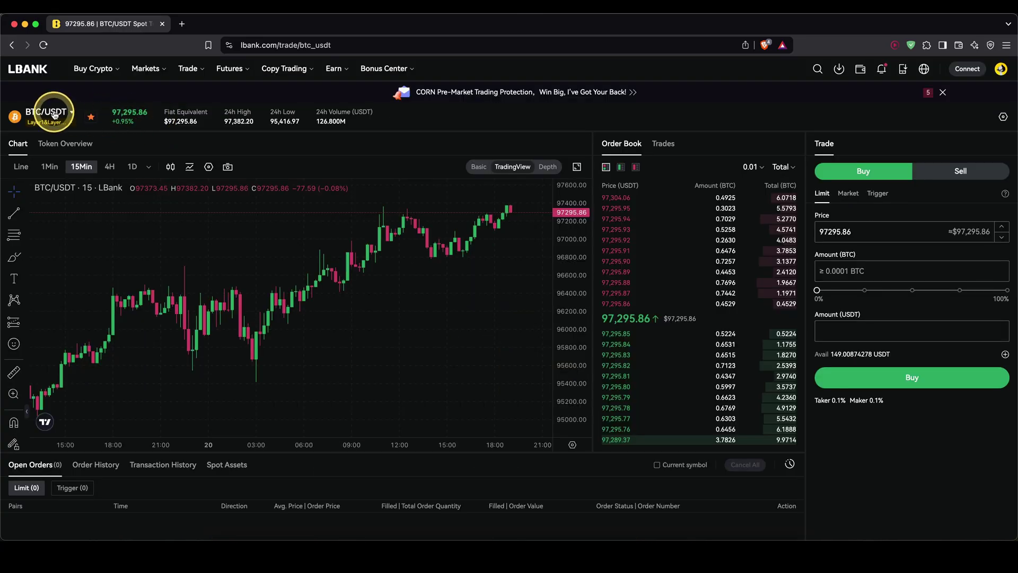
{"action": "left_click", "coordinate": [54, 114]}
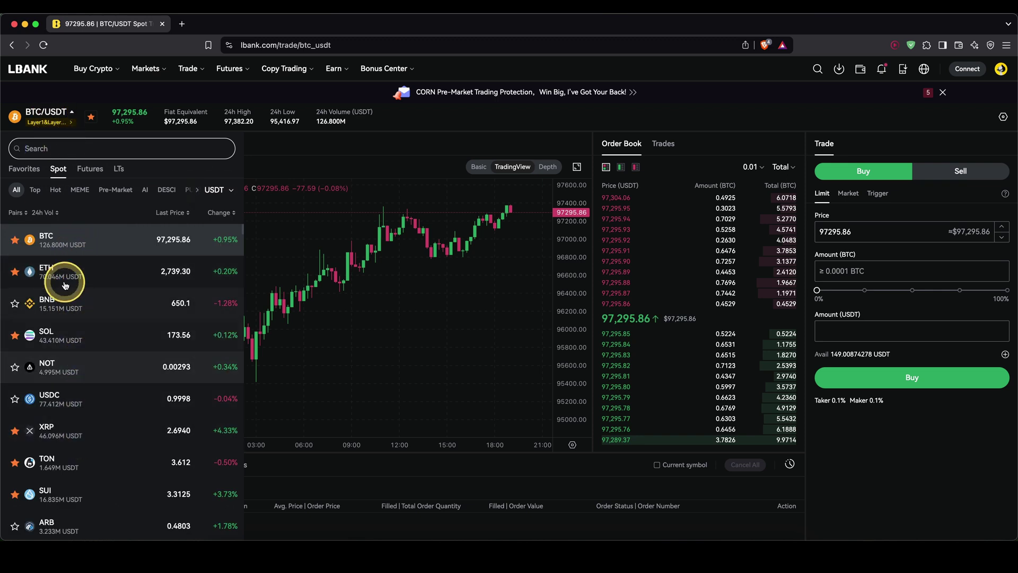
{"action": "left_click", "coordinate": [46, 241]}
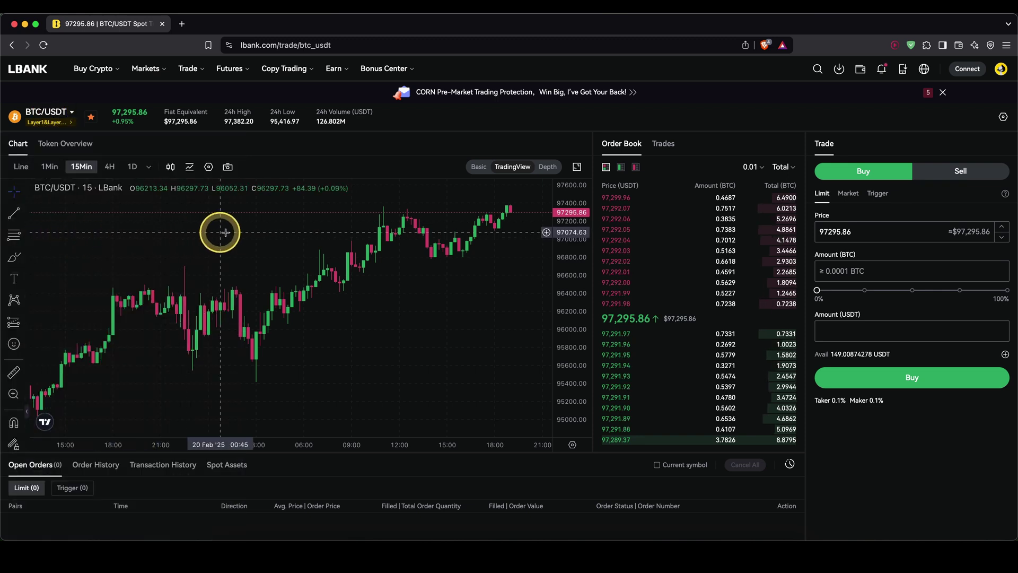
Set up a market sell order on BTC/USDT with the amount at 100% of the available BTC.
{"action": "left_click", "coordinate": [969, 171]}
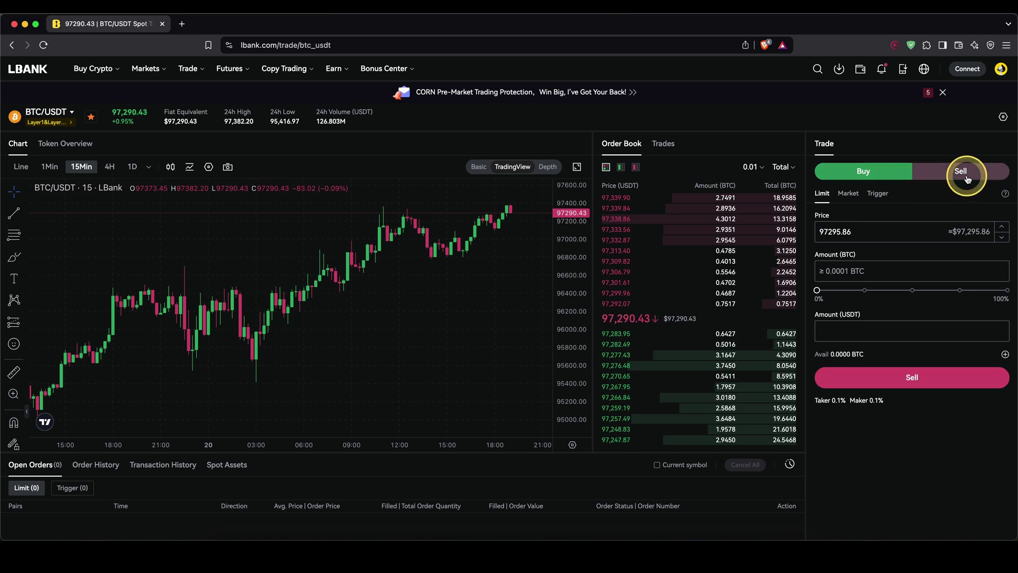
{"action": "left_click", "coordinate": [848, 194]}
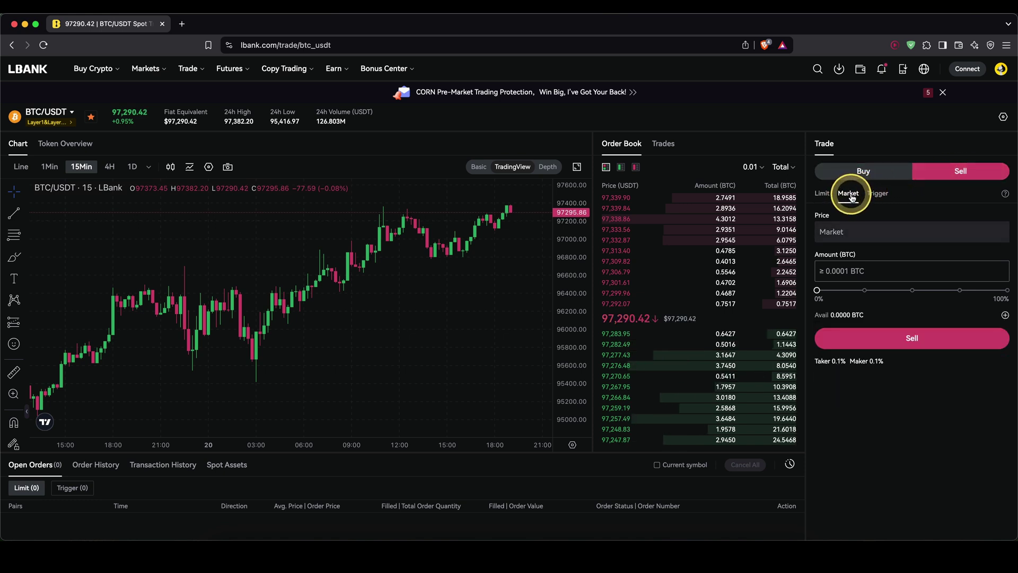
{"action": "mouse_move", "coordinate": [842, 308]}
{"action": "left_mouse_down"}
{"action": "mouse_move", "coordinate": [824, 317]}
{"action": "mouse_move", "coordinate": [820, 288]}
{"action": "mouse_move", "coordinate": [1007, 293]}
{"action": "left_mouse_up"}
{"action": "left_click_drag", "start_coordinate": [886, 394], "coordinate": [908, 344]}
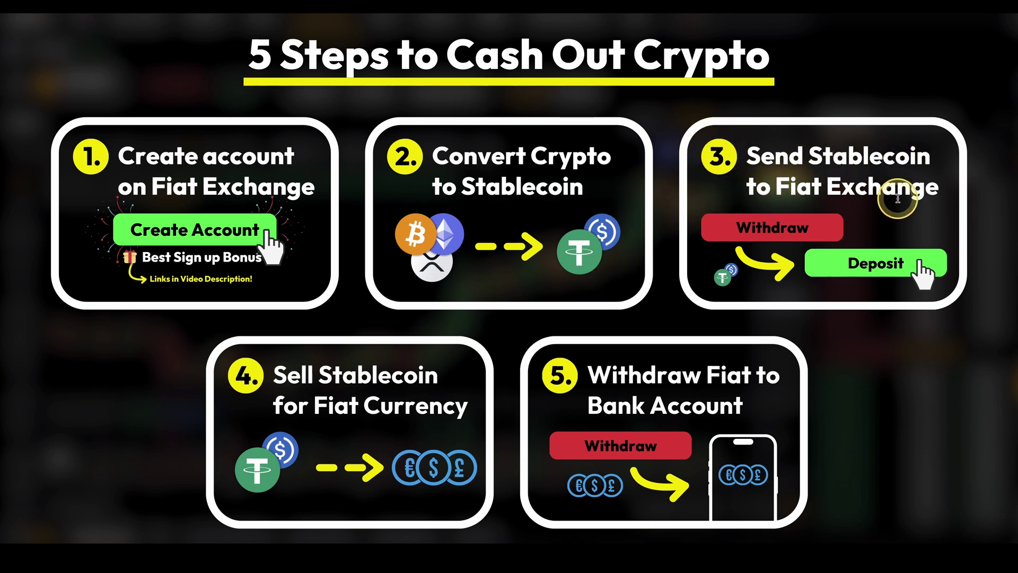
{"action": "left_click_drag", "start_coordinate": [898, 244], "coordinate": [802, 272]}
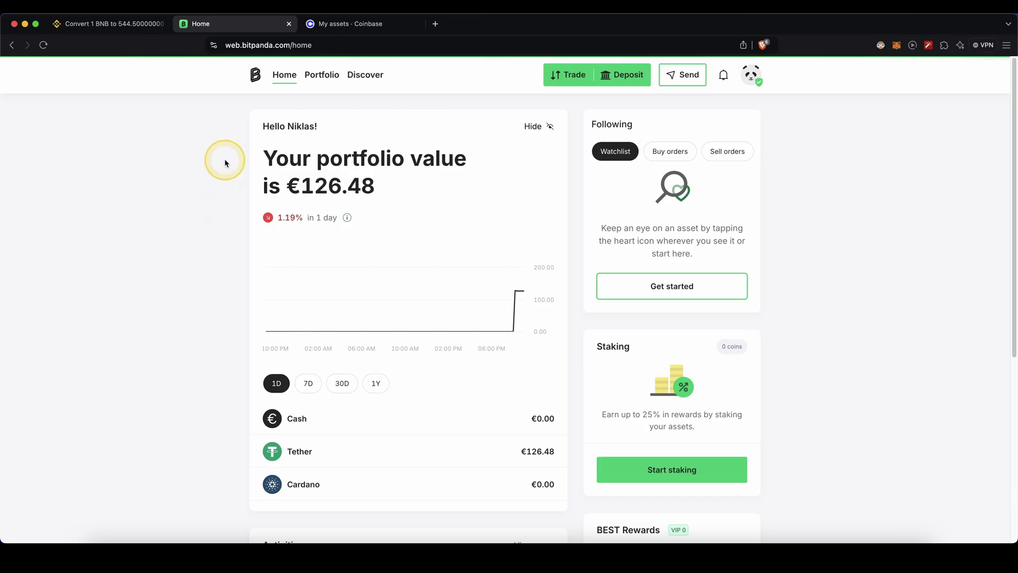
Start a crypto deposit on Bitpanda with Tether as the asset and Ethereum as the network.
{"action": "left_click", "coordinate": [638, 84]}
{"action": "left_click", "coordinate": [427, 353]}
{"action": "scroll", "coordinate": [422, 365], "scroll_direction": "down", "scroll_amount": 5}
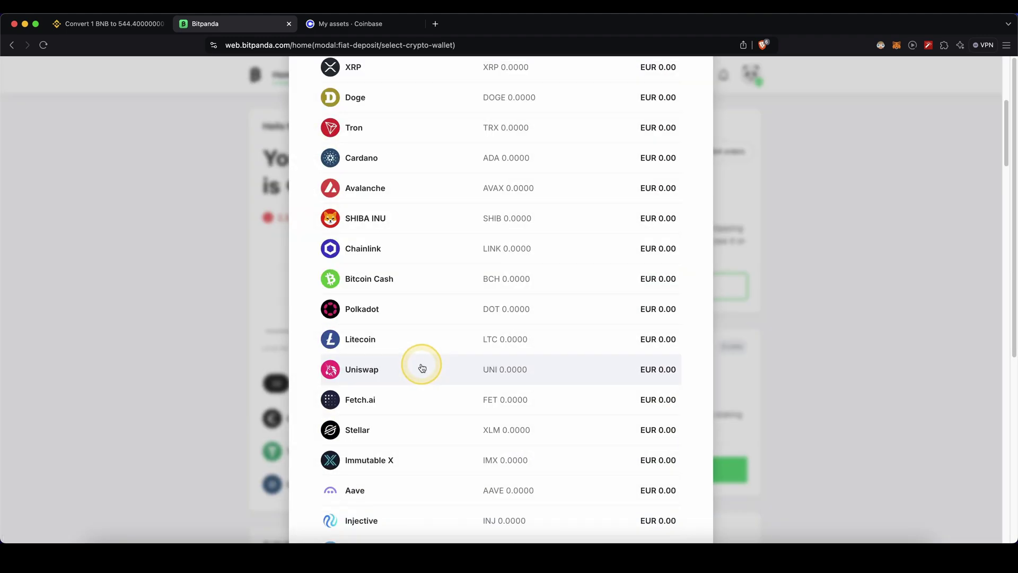
{"action": "scroll", "coordinate": [421, 366], "scroll_direction": "up", "scroll_amount": 5}
{"action": "left_click", "coordinate": [406, 247]}
{"action": "left_click", "coordinate": [385, 378]}
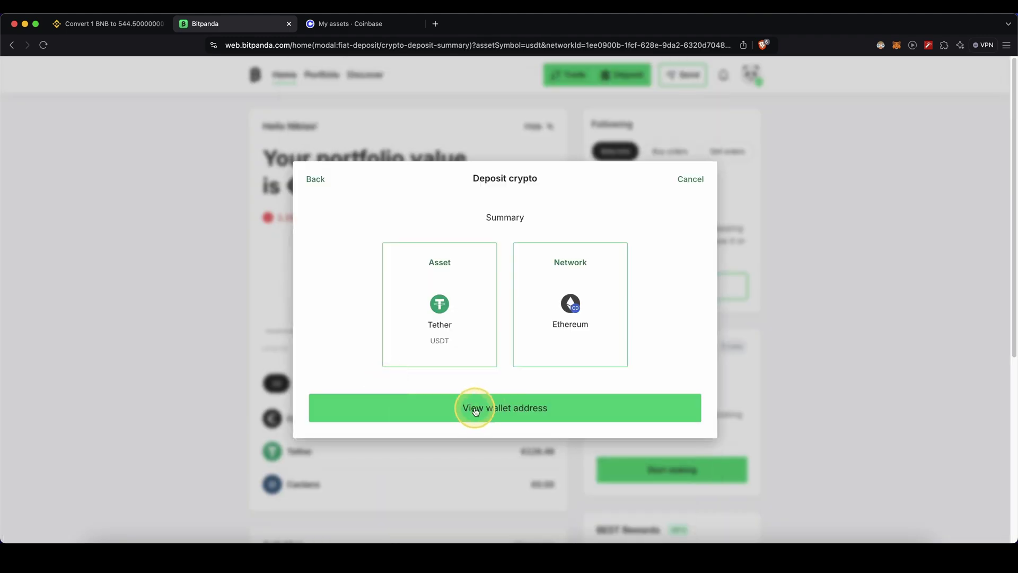
Show the wallet address for the Tether deposit via Ethereum and copy it.
{"action": "left_click", "coordinate": [534, 408]}
{"action": "left_click", "coordinate": [528, 393]}
{"action": "left_click_drag", "start_coordinate": [552, 266], "coordinate": [441, 262]}
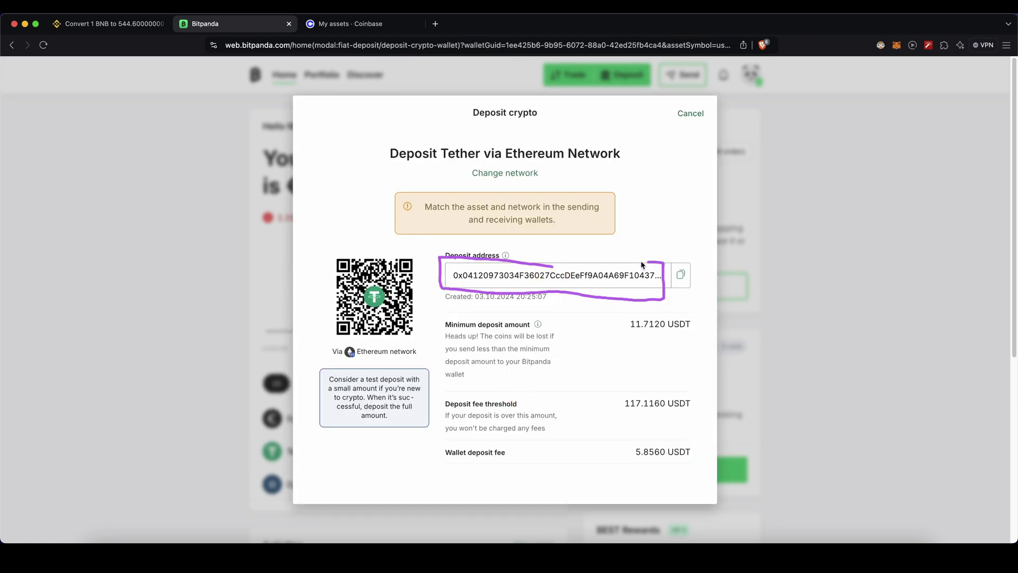
{"action": "left_click", "coordinate": [679, 275]}
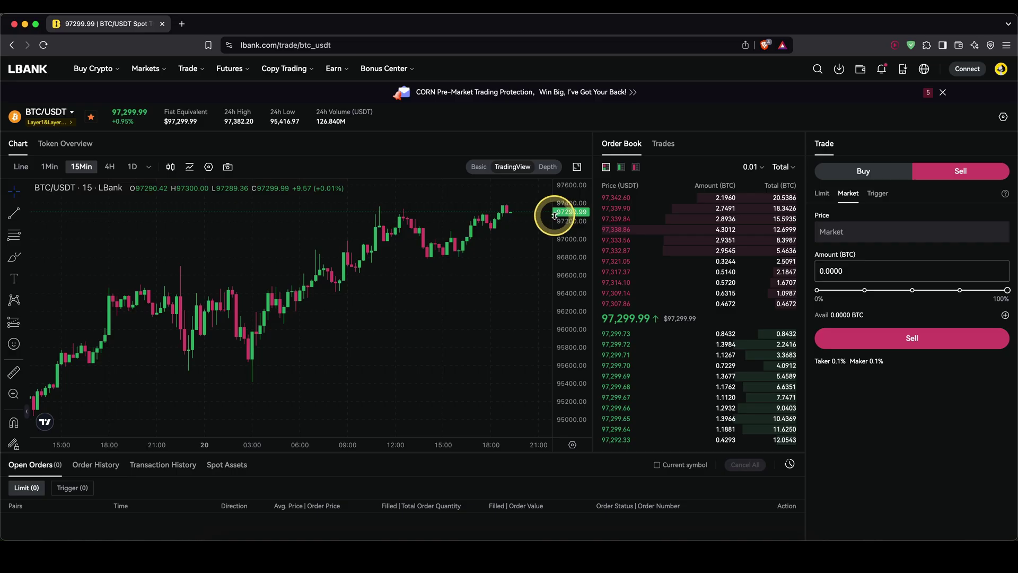
Switch to LBank and open the USDT withdrawal form from the asset overview.
{"action": "left_click_drag", "start_coordinate": [554, 215], "coordinate": [706, 168]}
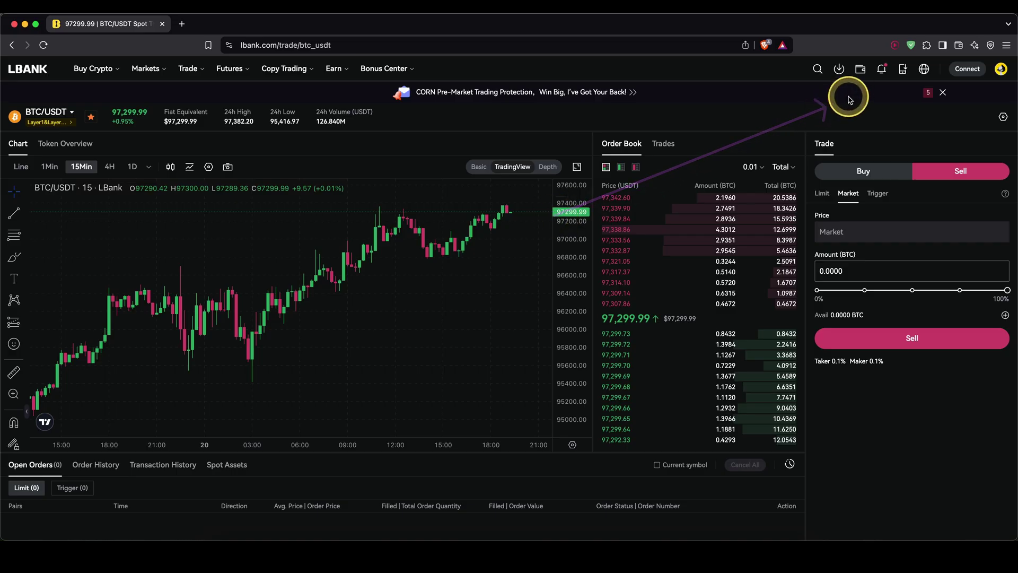
{"action": "left_click", "coordinate": [860, 70]}
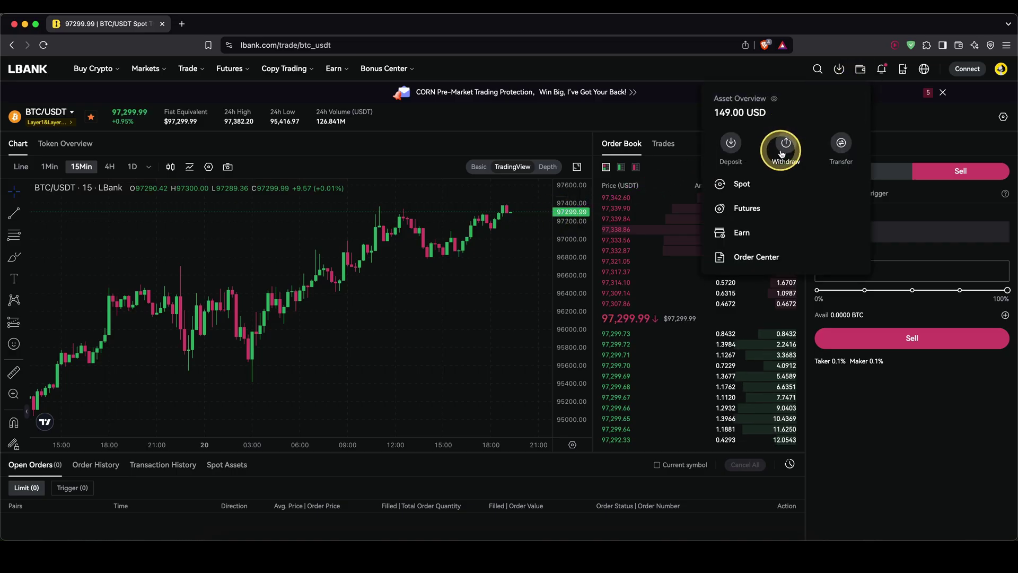
{"action": "left_click", "coordinate": [786, 142]}
{"action": "left_click_drag", "start_coordinate": [265, 183], "coordinate": [197, 205]}
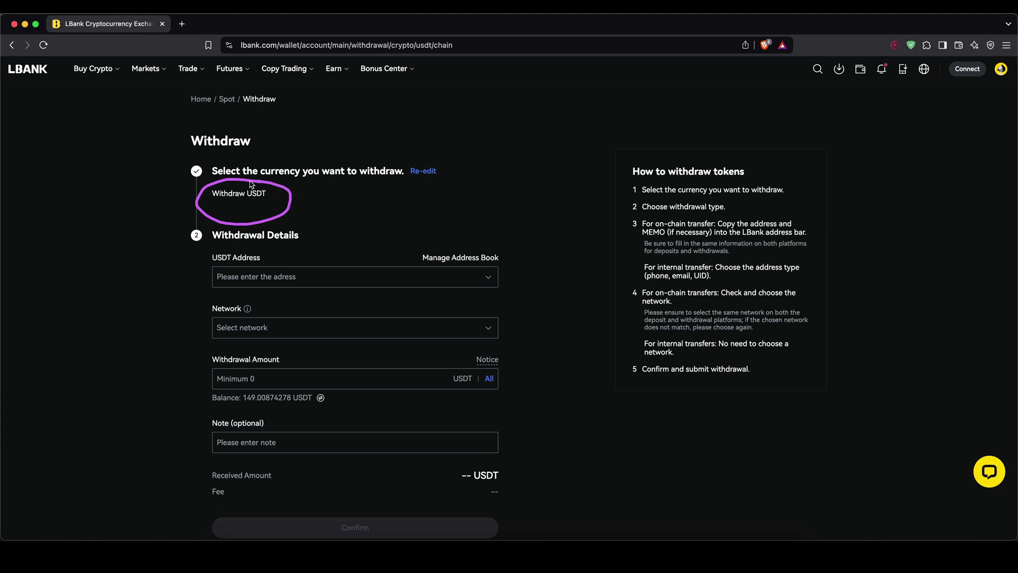
Paste the copied Bitpanda address as the USDT address, choose the USDT-ERC20 network and withdraw the full balance.
{"action": "left_click", "coordinate": [246, 276]}
{"action": "key", "text": "ctrl+v"}
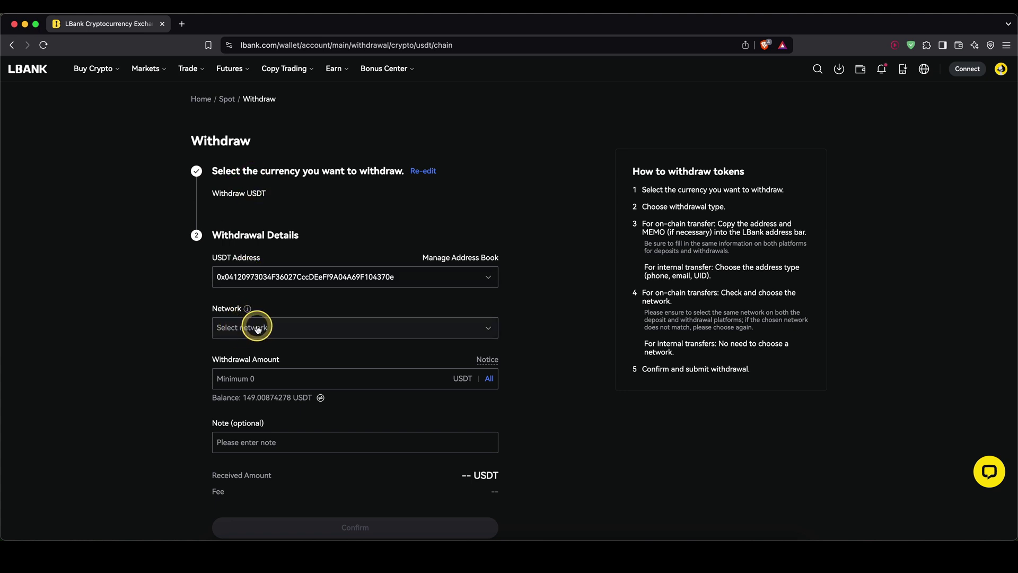
{"action": "left_click", "coordinate": [256, 326]}
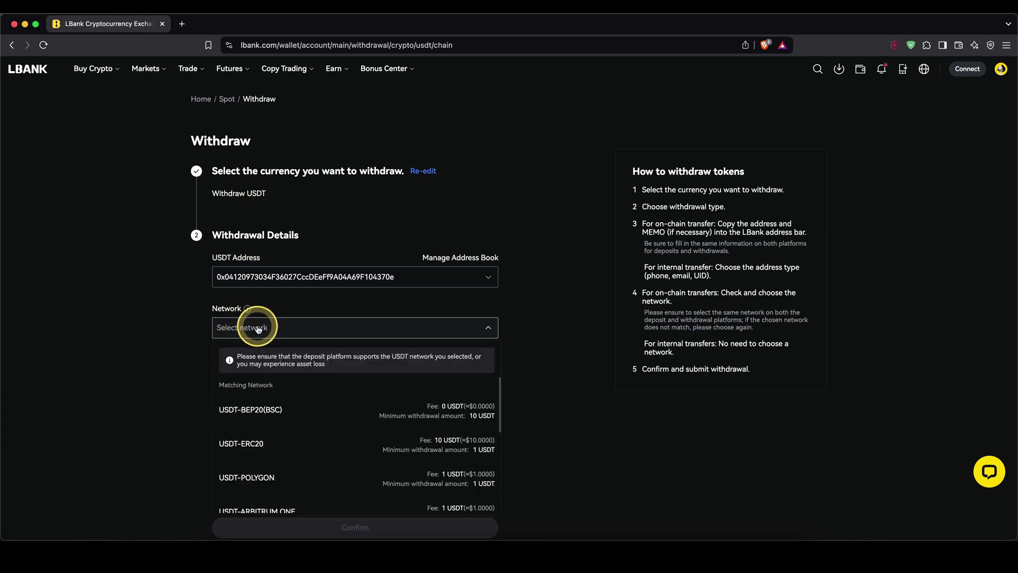
{"action": "left_click", "coordinate": [273, 442]}
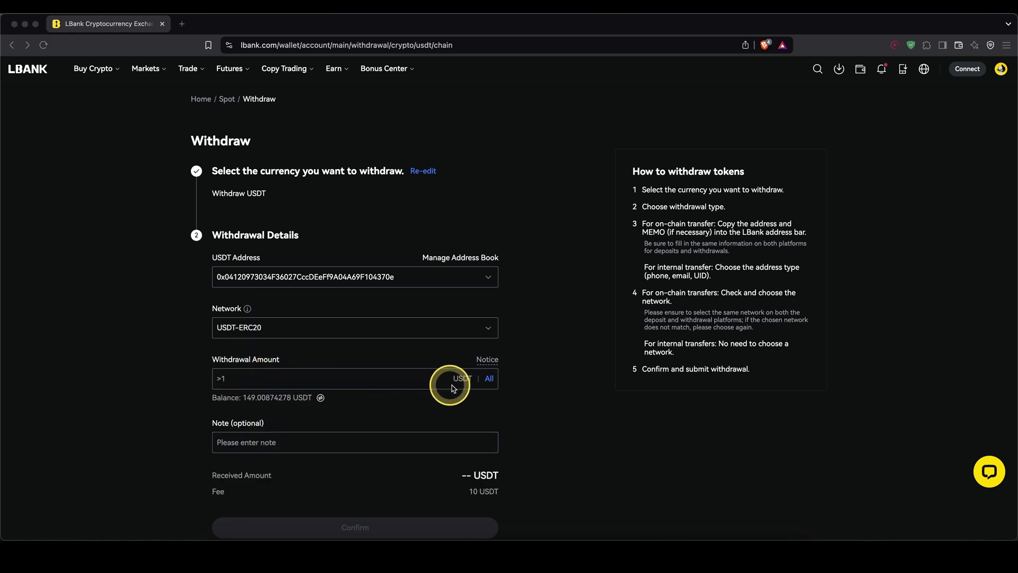
{"action": "left_click", "coordinate": [490, 378]}
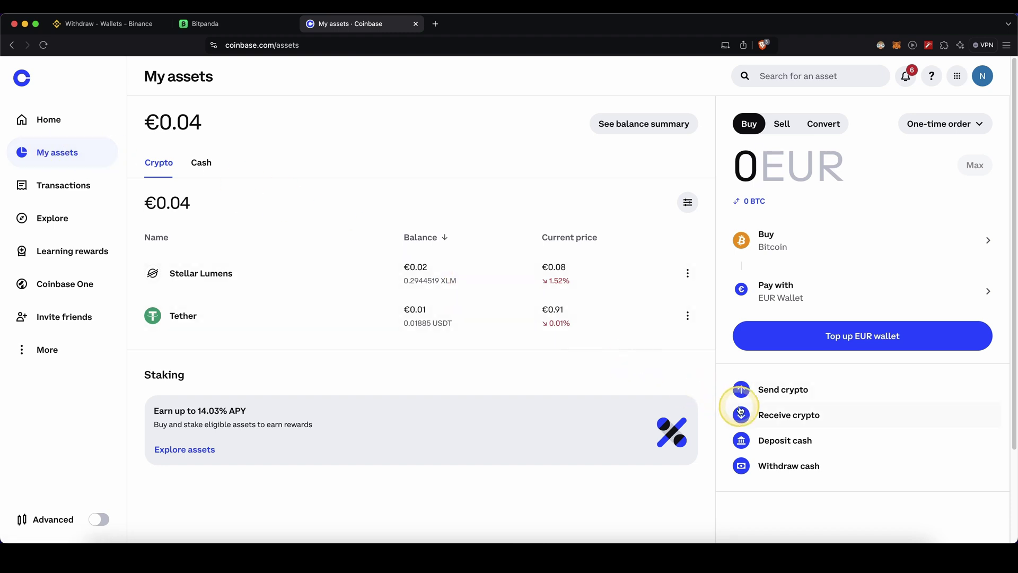
On Coinbase, choose to receive Tether (USDT) on the Ethereum network and copy the receiving address.
{"action": "left_click", "coordinate": [765, 419]}
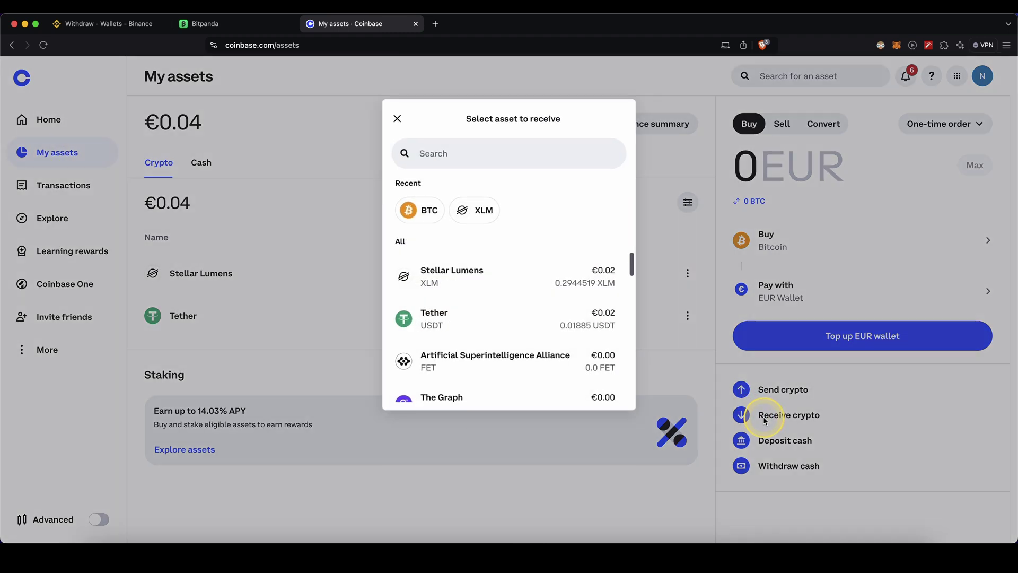
{"action": "left_click", "coordinate": [432, 314]}
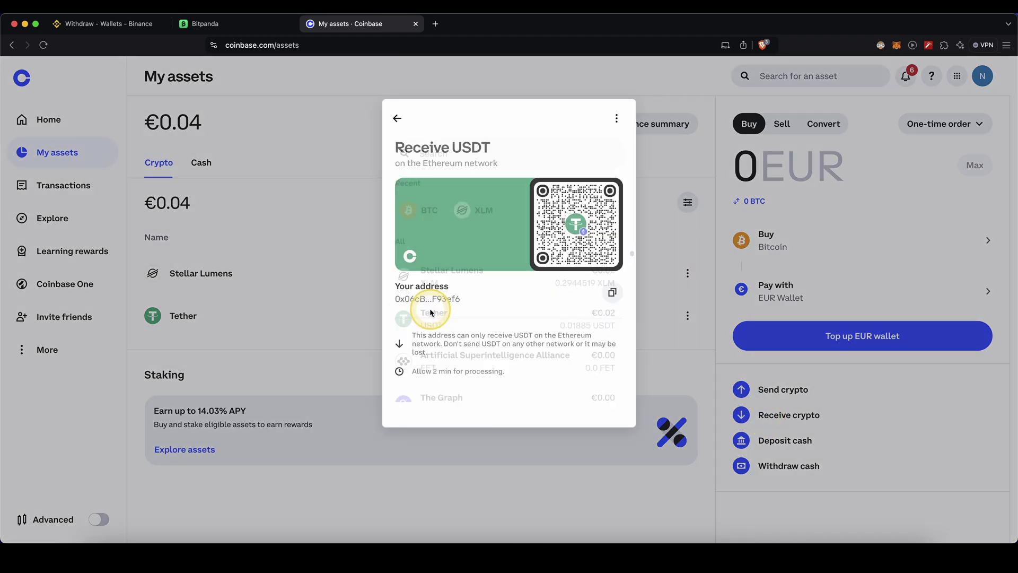
{"action": "left_click", "coordinate": [613, 293]}
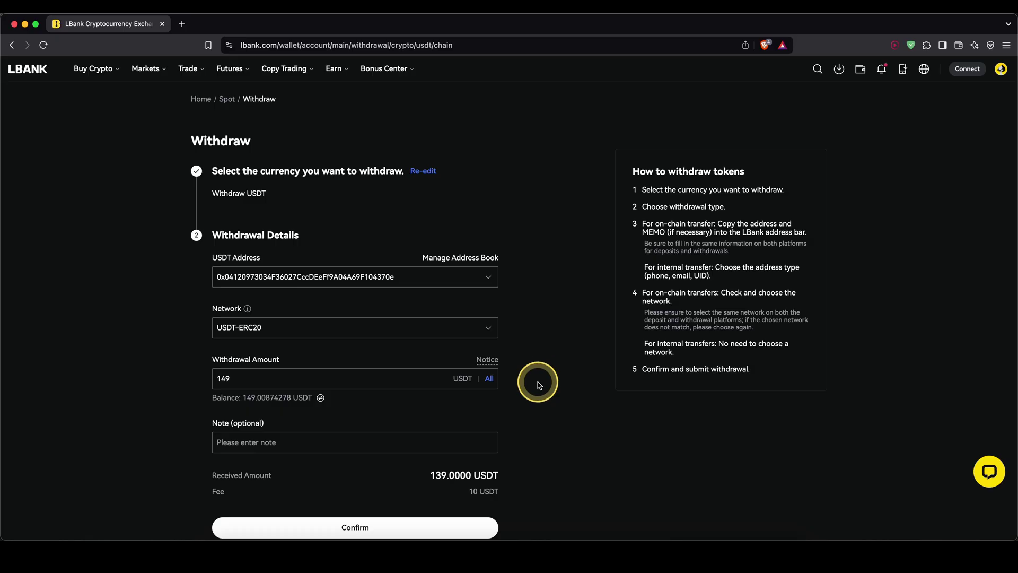
Replace the USDT address in the LBank withdrawal form with the copied Coinbase address.
{"action": "left_click_drag", "start_coordinate": [422, 277], "coordinate": [184, 276]}
{"action": "key", "text": "super+v"}
{"action": "mouse_move", "coordinate": [250, 313]}
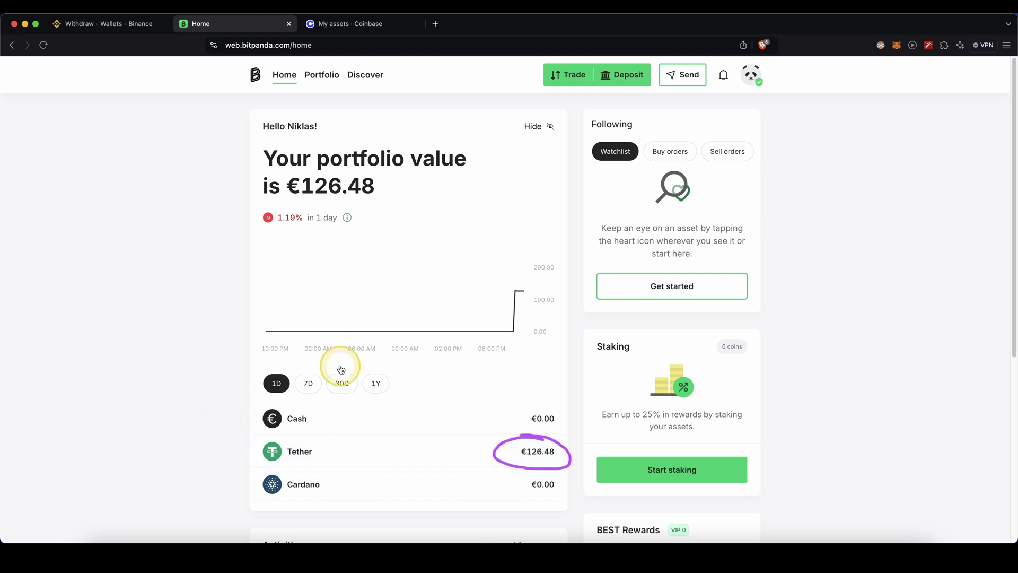
Switch to the Coinbase assets page and check the Tether holding.
{"action": "key", "text": "ctrl+Tab"}
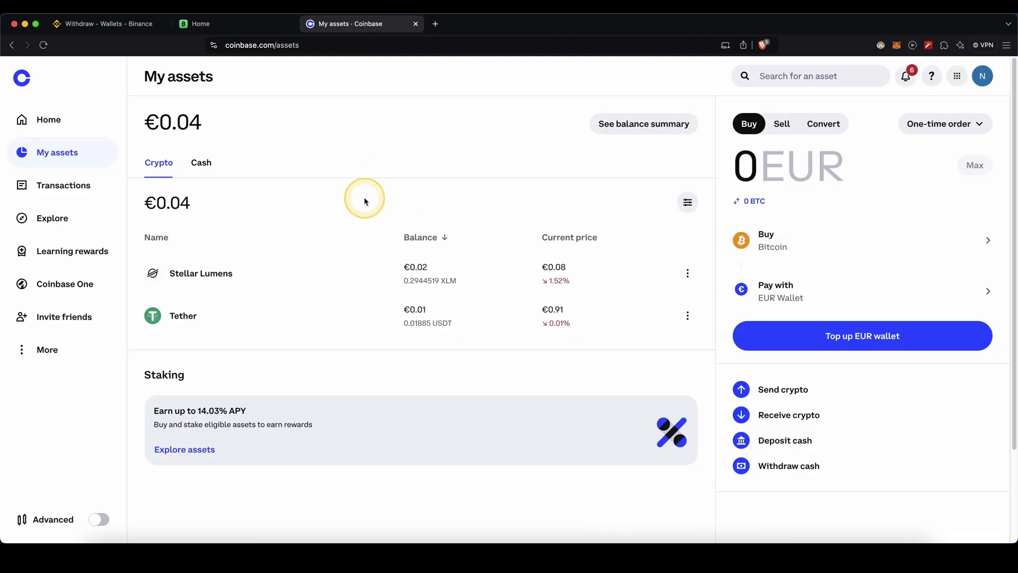
{"action": "mouse_move", "coordinate": [406, 298]}
{"action": "left_mouse_down"}
{"action": "mouse_move", "coordinate": [142, 299]}
{"action": "mouse_move", "coordinate": [153, 333]}
{"action": "mouse_move", "coordinate": [407, 336]}
{"action": "left_mouse_up"}
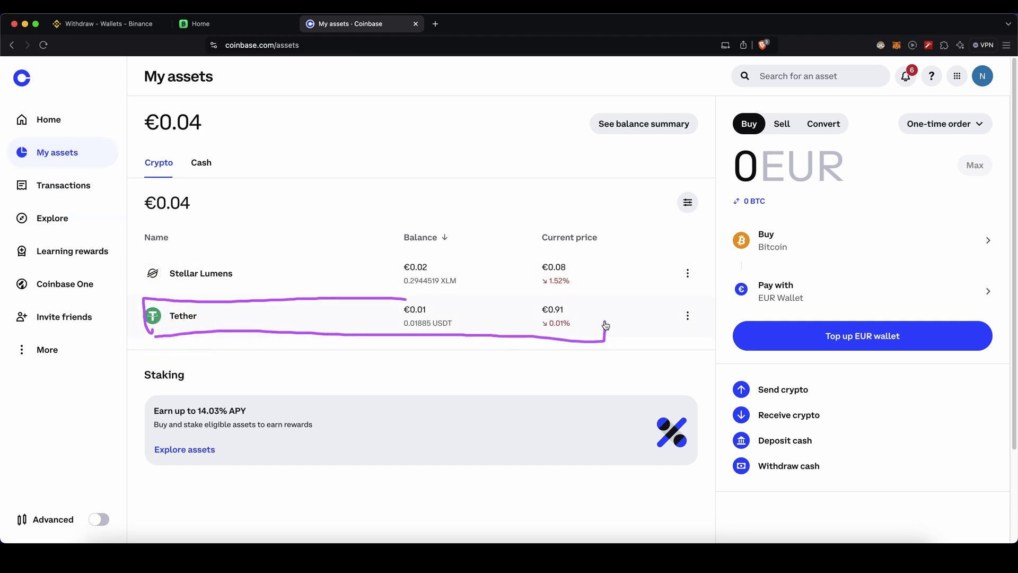
{"action": "left_click_drag", "start_coordinate": [456, 298], "coordinate": [424, 303]}
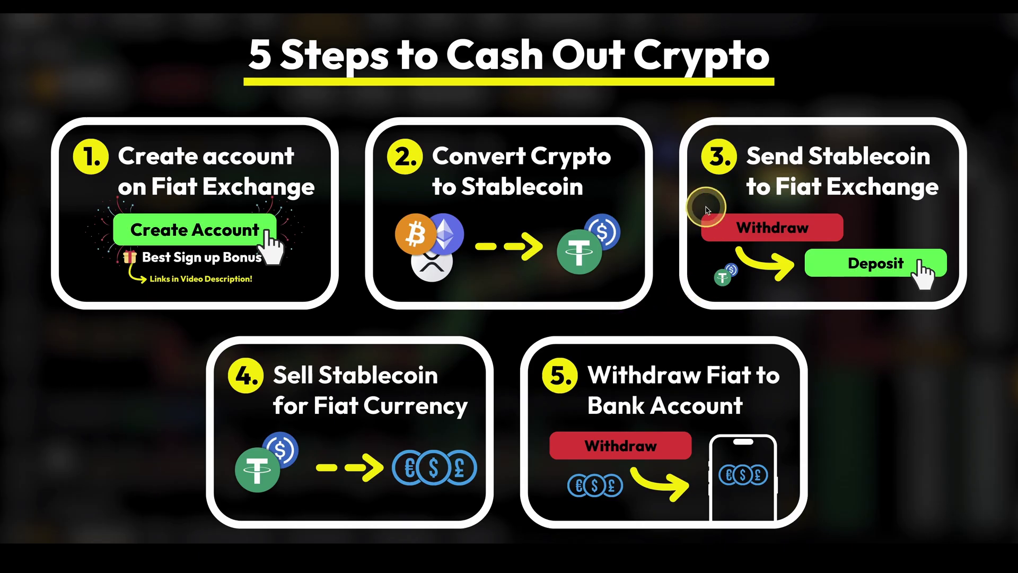
{"action": "left_click_drag", "start_coordinate": [245, 350], "coordinate": [228, 359]}
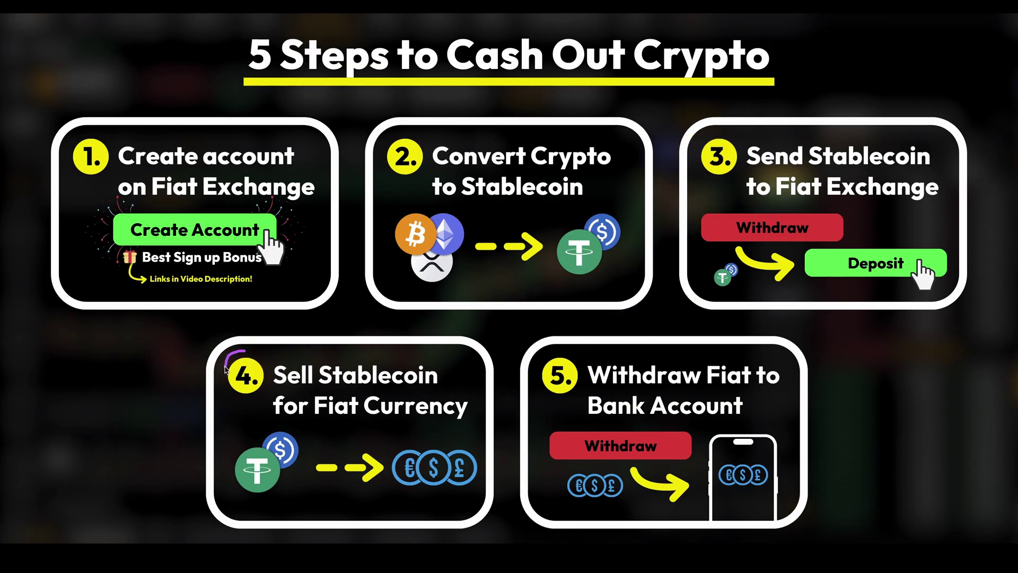
{"action": "left_click", "coordinate": [273, 361]}
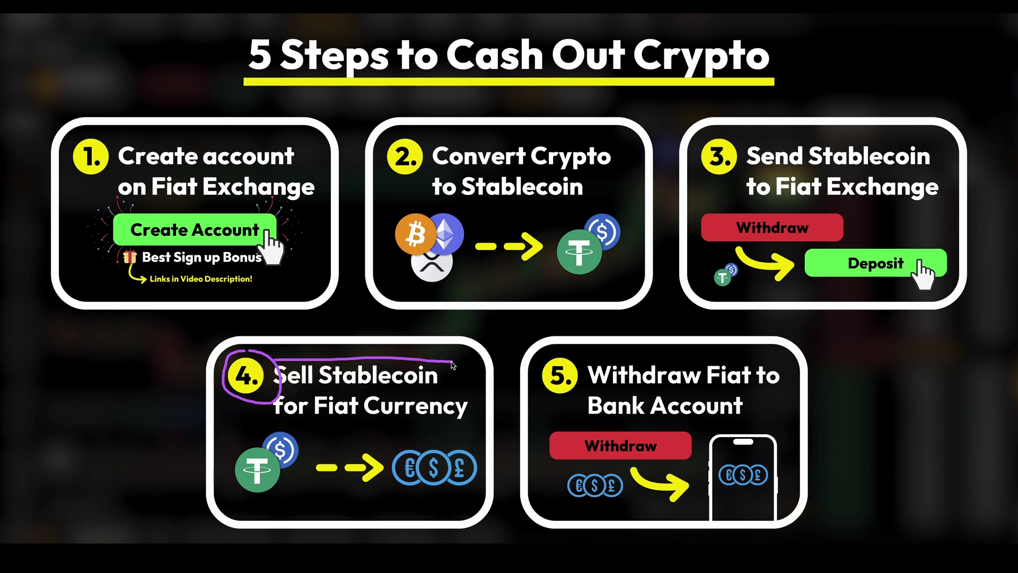
{"action": "left_click_drag", "start_coordinate": [269, 400], "coordinate": [259, 437]}
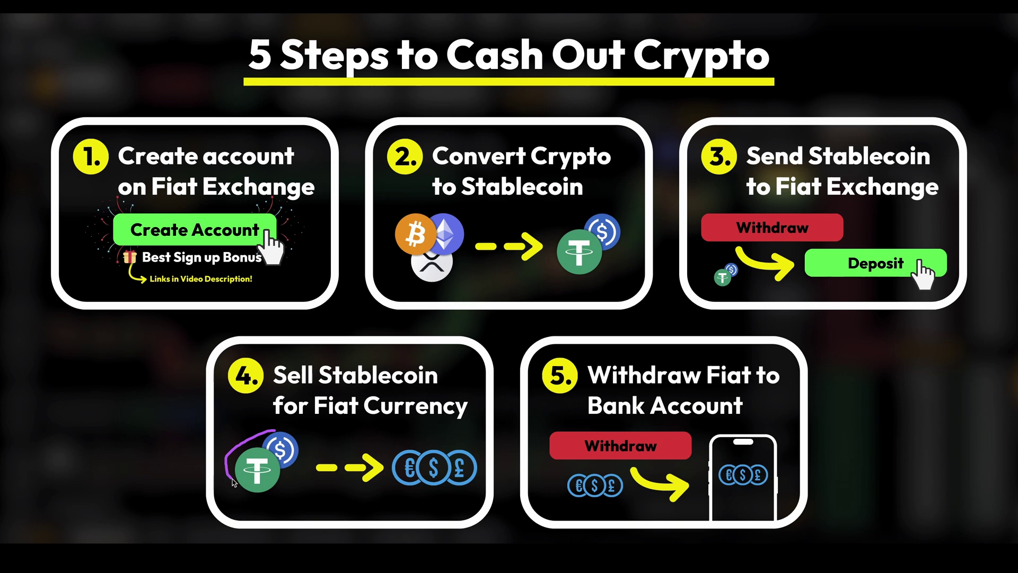
{"action": "left_click_drag", "start_coordinate": [317, 467], "coordinate": [349, 471]}
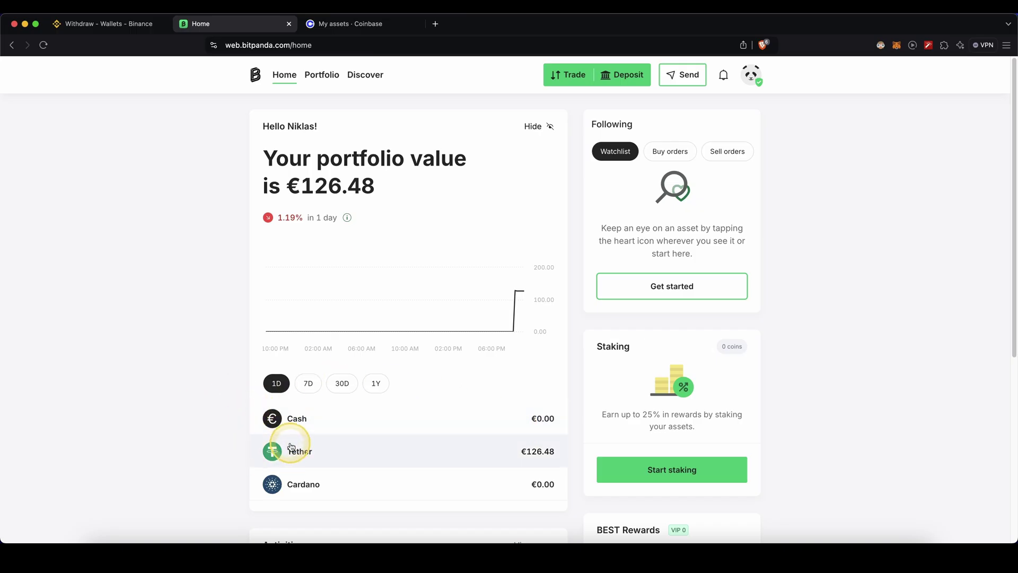
On Bitpanda, start a sell order for Tether (USDT) and choose the Euro Wallet to receive the funds.
{"action": "mouse_move", "coordinate": [322, 441]}
{"action": "left_mouse_down"}
{"action": "mouse_move", "coordinate": [249, 454]}
{"action": "mouse_move", "coordinate": [336, 451]}
{"action": "mouse_move", "coordinate": [289, 433]}
{"action": "mouse_move", "coordinate": [482, 218]}
{"action": "mouse_move", "coordinate": [545, 108]}
{"action": "left_mouse_up"}
{"action": "left_click", "coordinate": [572, 84]}
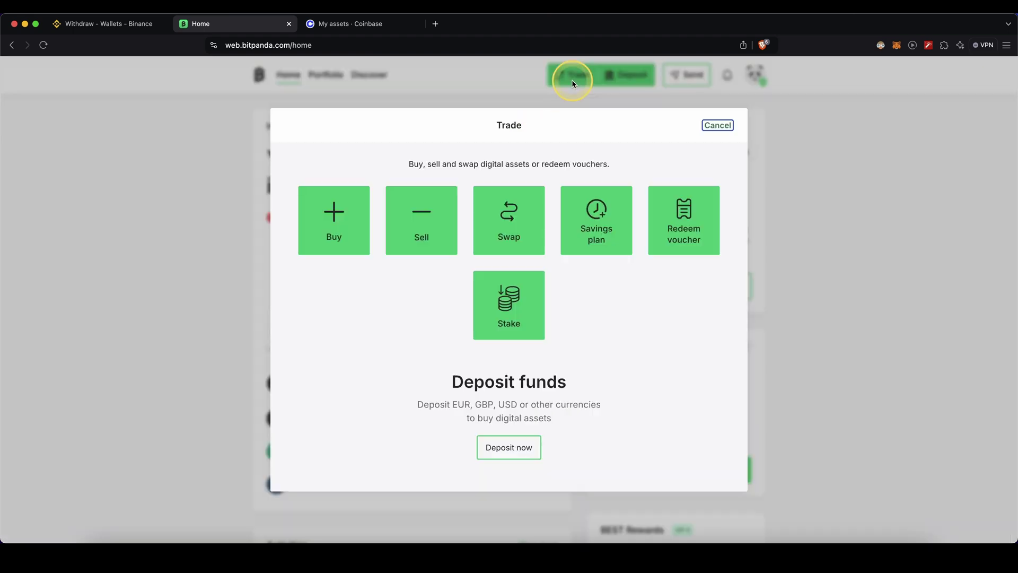
{"action": "left_click", "coordinate": [417, 240]}
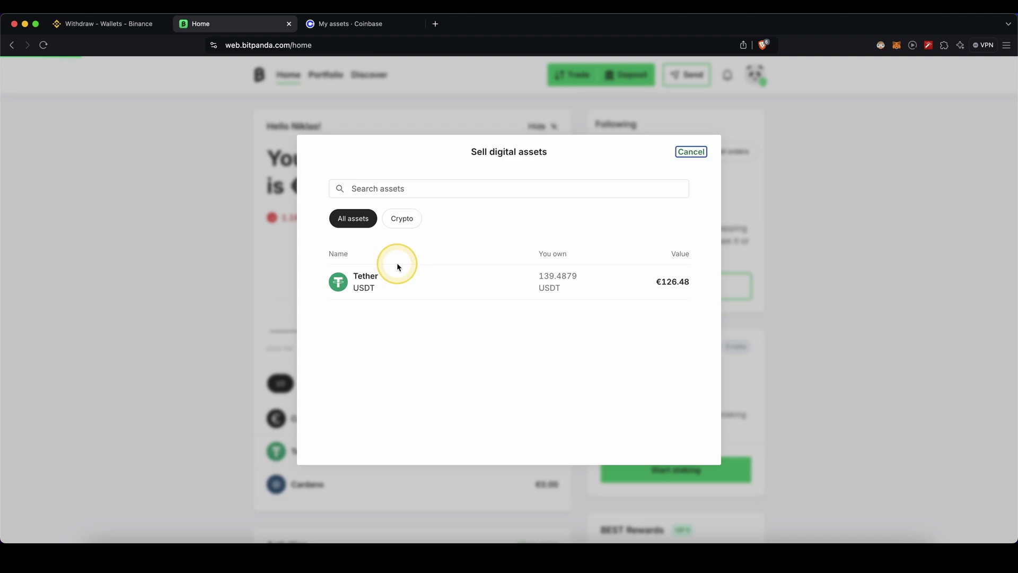
{"action": "left_click", "coordinate": [385, 290]}
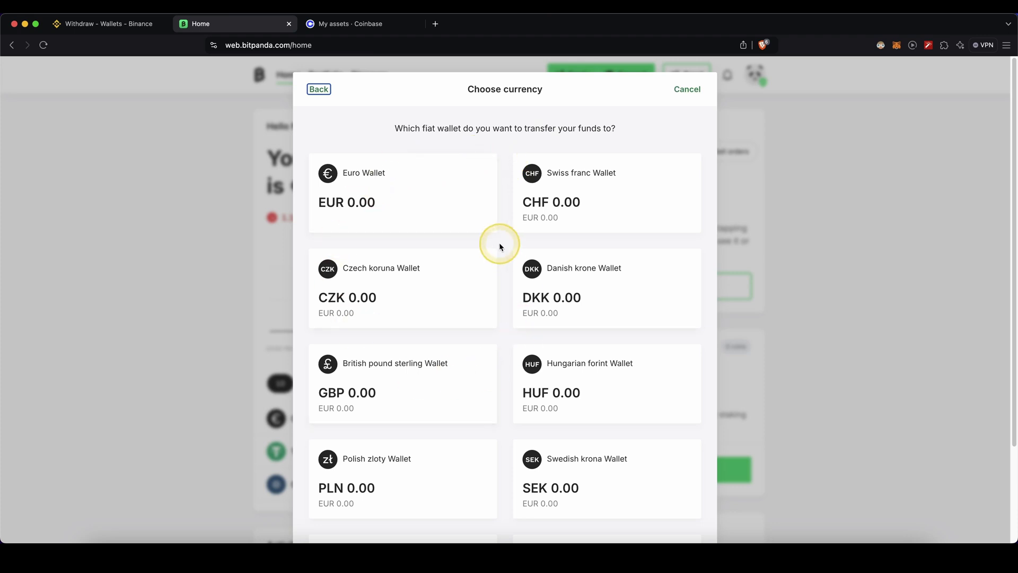
{"action": "scroll", "coordinate": [460, 247], "scroll_direction": "down", "scroll_amount": 4}
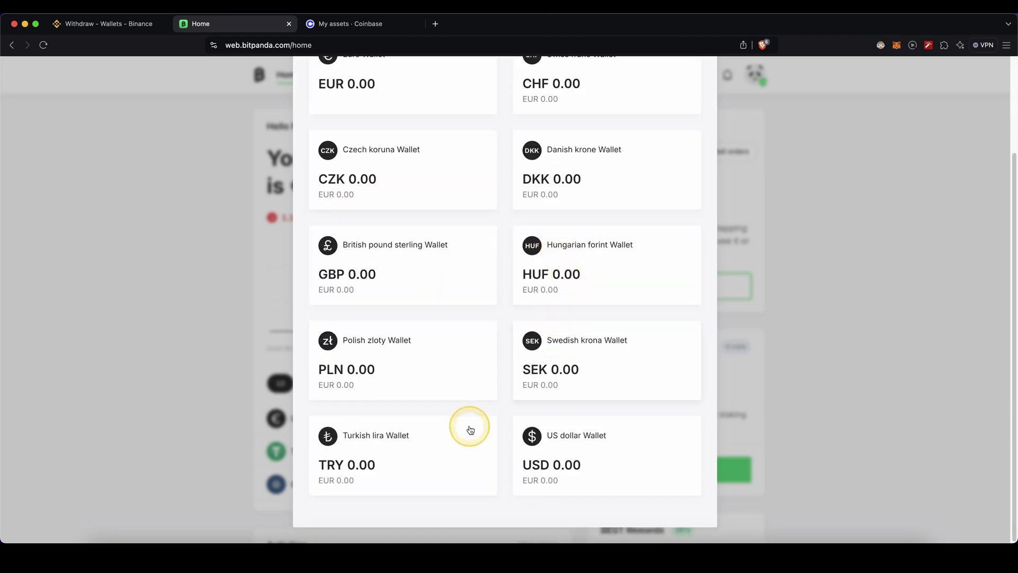
{"action": "scroll", "coordinate": [506, 241], "scroll_direction": "up", "scroll_amount": 4}
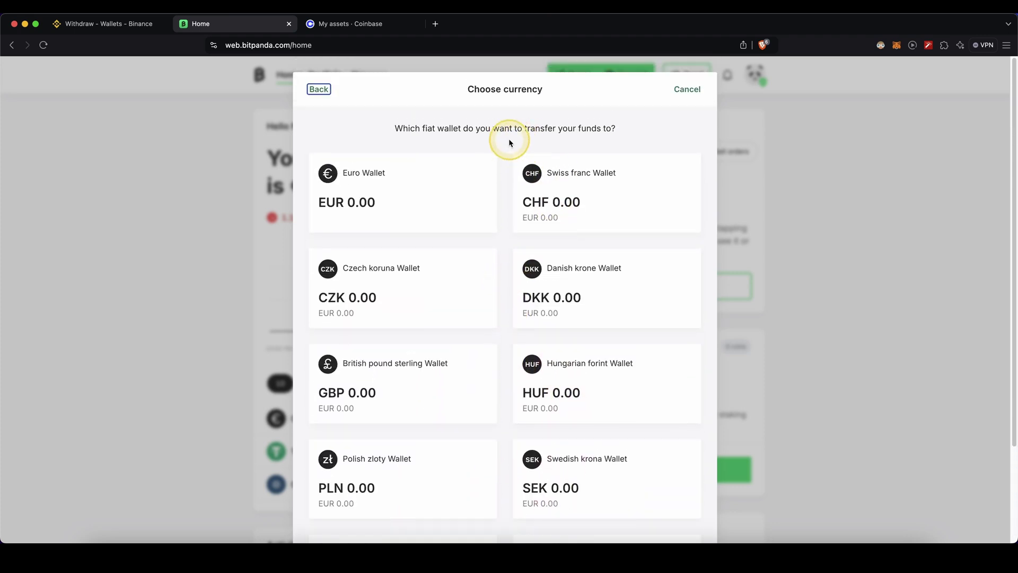
{"action": "left_click", "coordinate": [354, 190]}
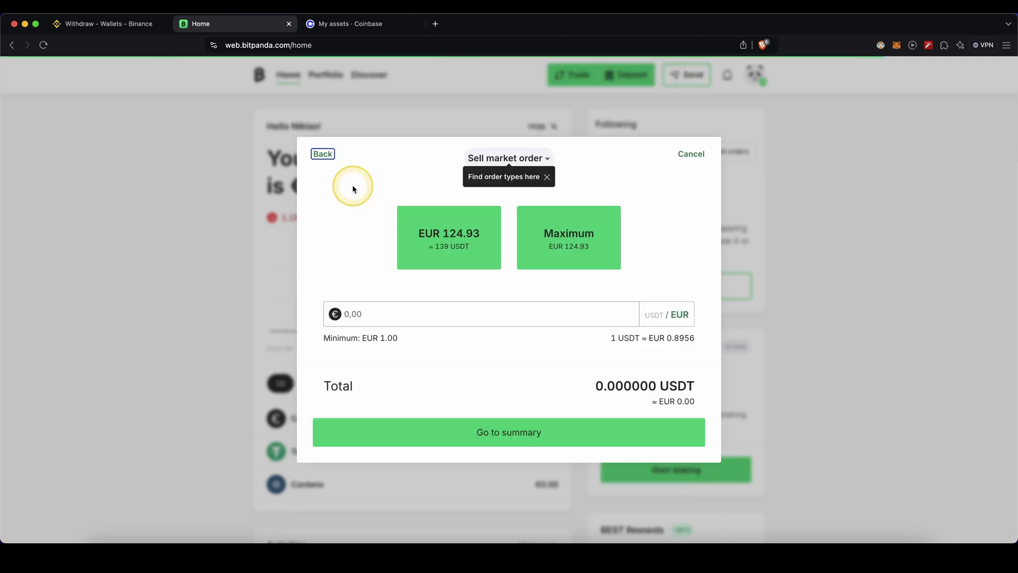
Sell the maximum Tether amount at market, agreeing to early fulfillment of the transaction, and check the Cash balance.
{"action": "left_click", "coordinate": [573, 239]}
{"action": "left_click", "coordinate": [535, 438]}
{"action": "left_click", "coordinate": [679, 366]}
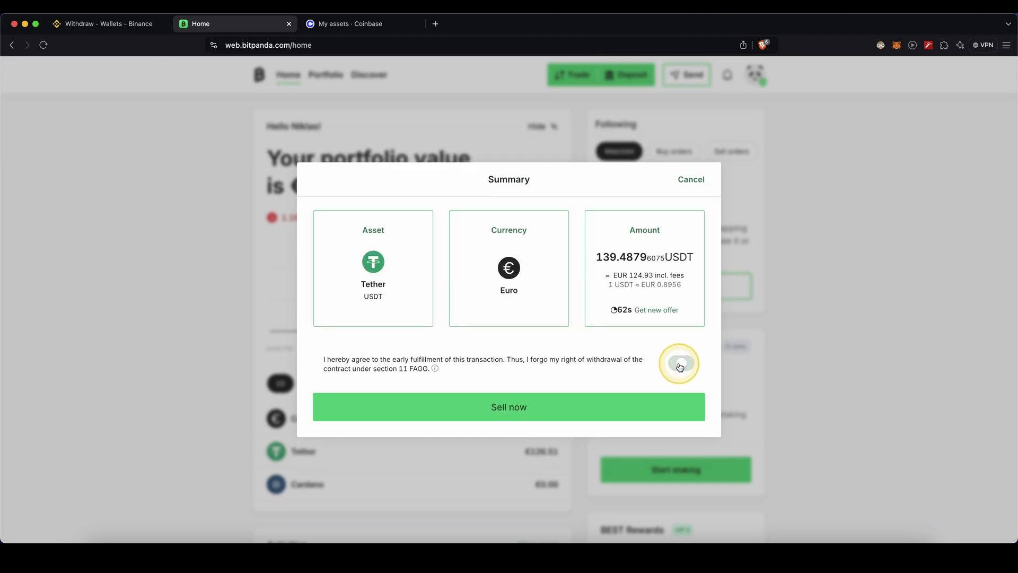
{"action": "left_click", "coordinate": [502, 406]}
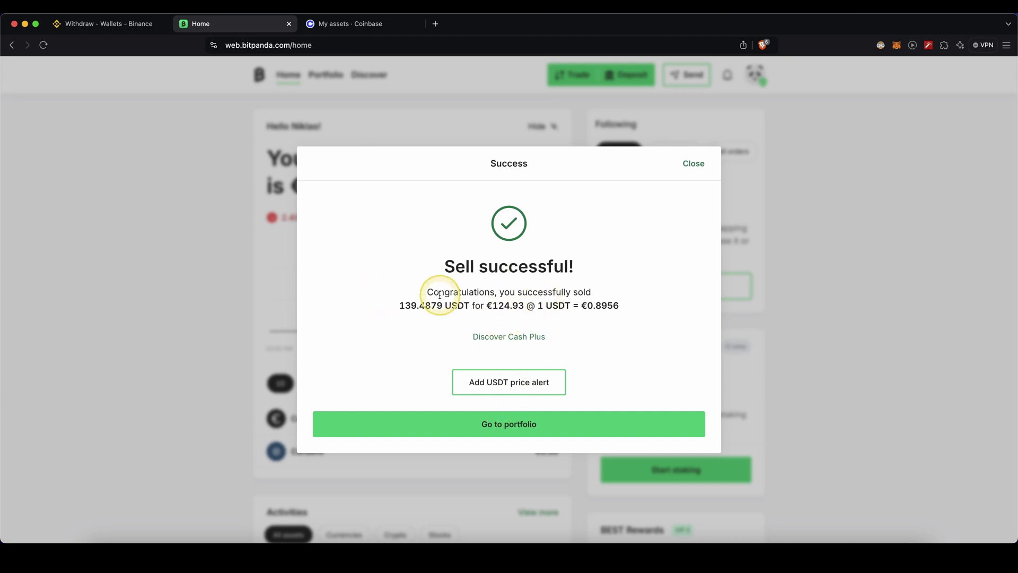
{"action": "left_click", "coordinate": [512, 429]}
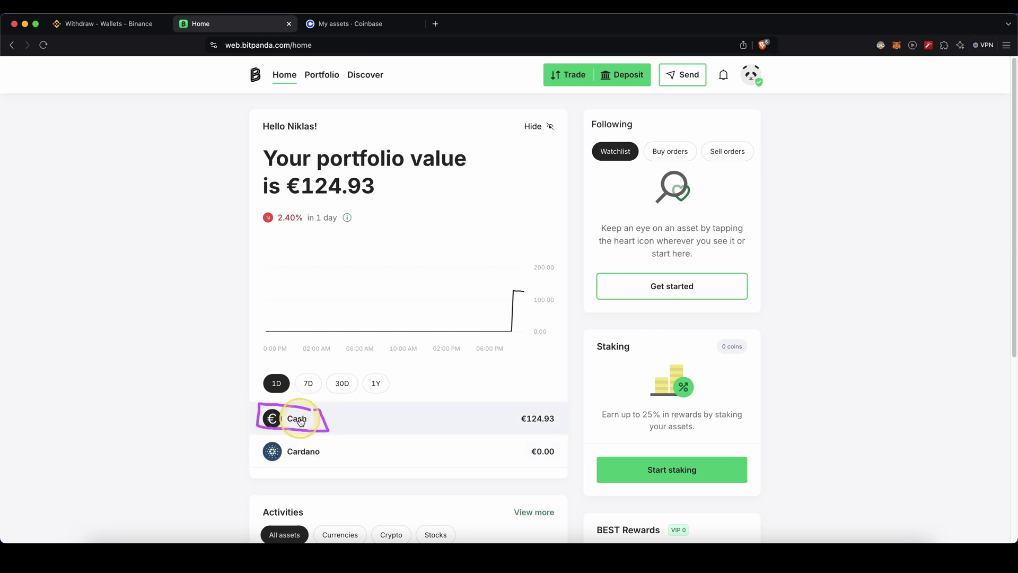
{"action": "left_click_drag", "start_coordinate": [328, 418], "coordinate": [506, 419]}
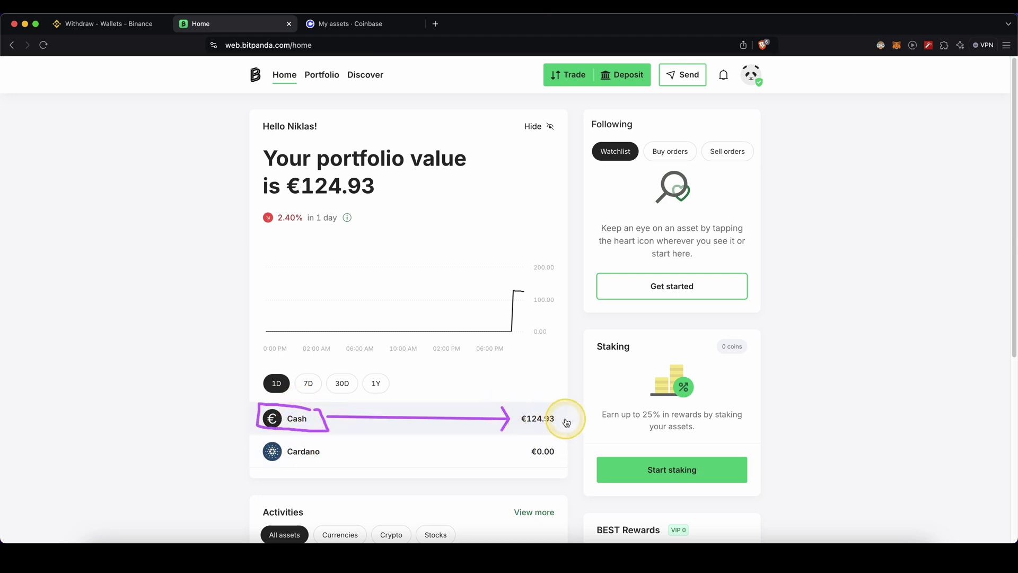
Switch to Coinbase and set up a sale of Tether with the EUR Wallet as the destination.
{"action": "key", "text": "ctrl+Tab"}
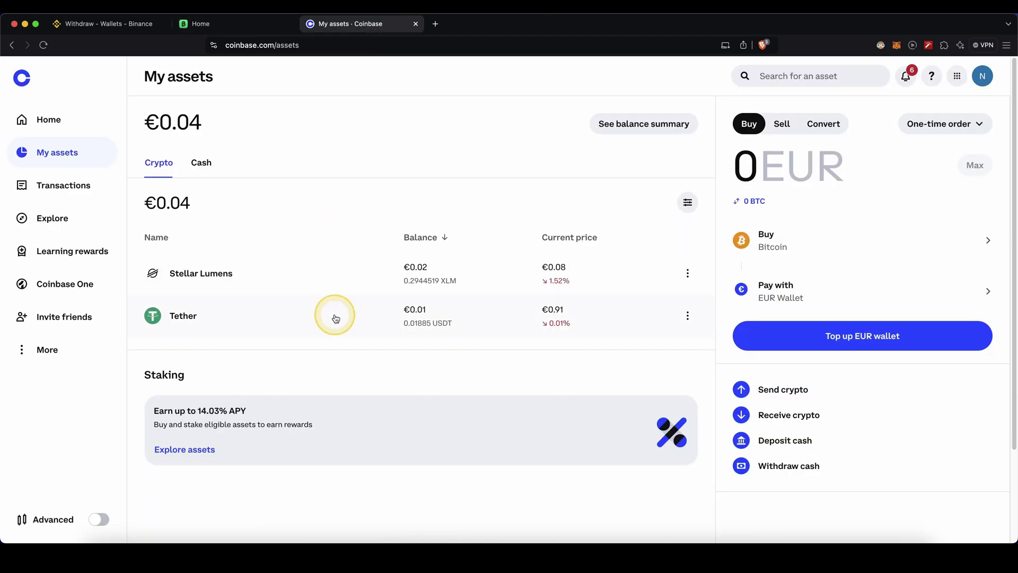
{"action": "mouse_move", "coordinate": [232, 306]}
{"action": "left_mouse_down"}
{"action": "mouse_move", "coordinate": [139, 334]}
{"action": "mouse_move", "coordinate": [449, 344]}
{"action": "left_mouse_up"}
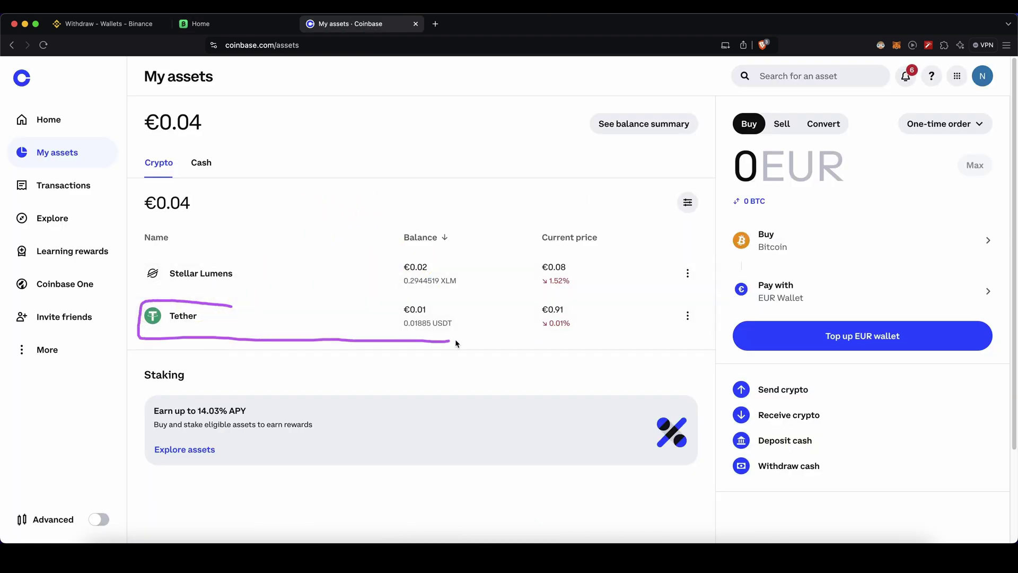
{"action": "left_click_drag", "start_coordinate": [350, 304], "coordinate": [269, 302]}
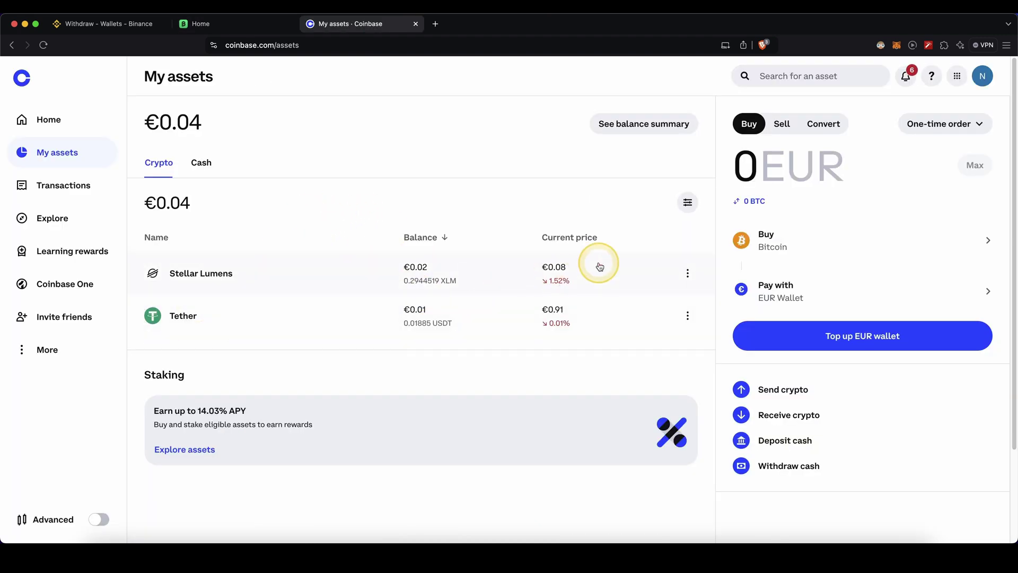
{"action": "left_click", "coordinate": [788, 124]}
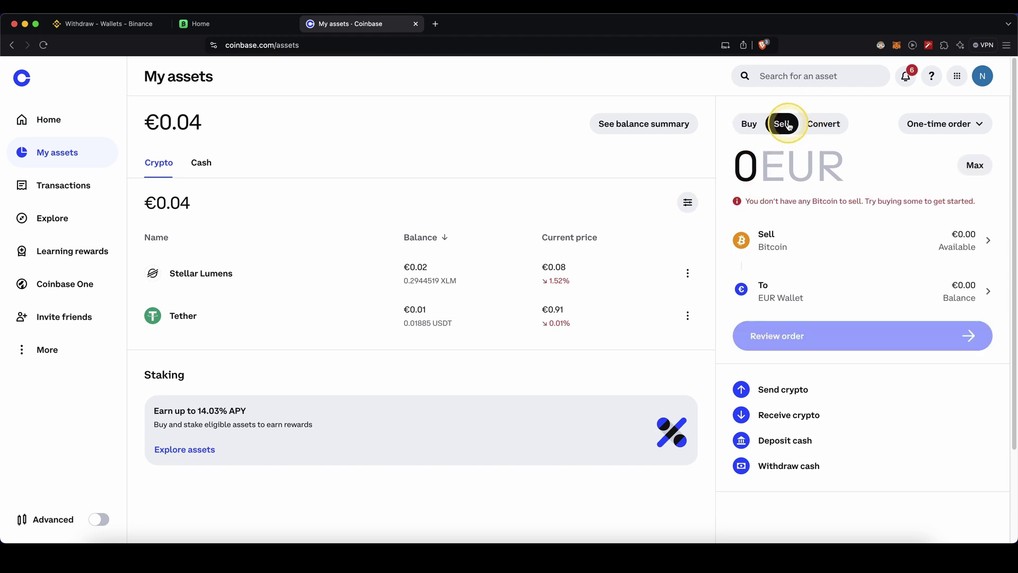
{"action": "left_click", "coordinate": [793, 238]}
{"action": "left_click", "coordinate": [792, 232]}
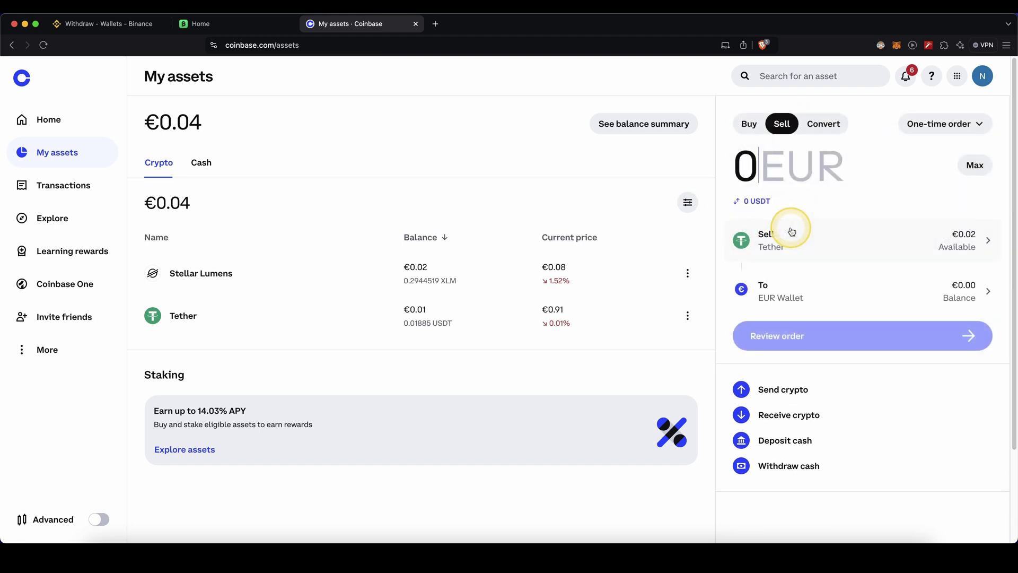
{"action": "left_click", "coordinate": [787, 296]}
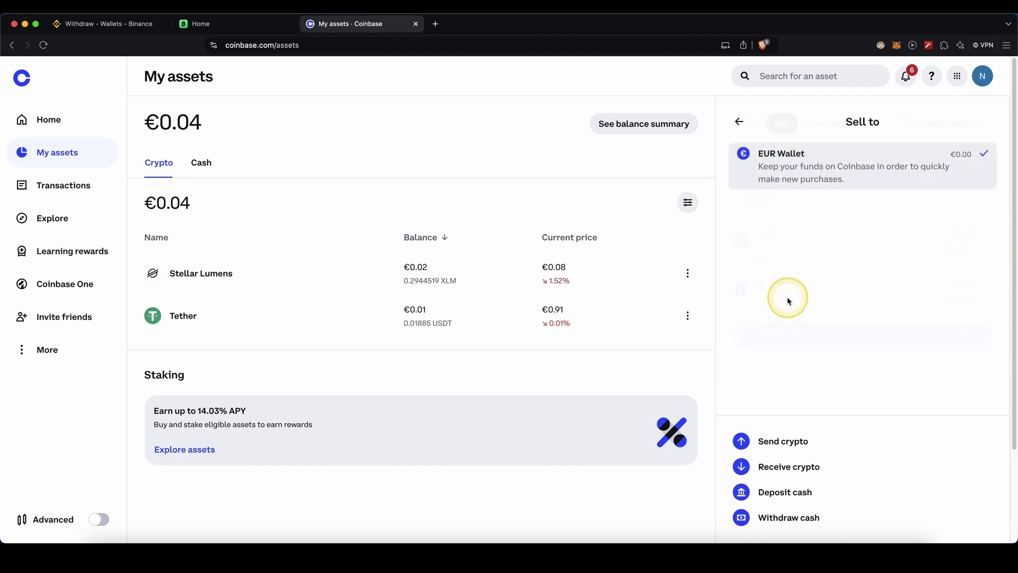
{"action": "left_click", "coordinate": [774, 159]}
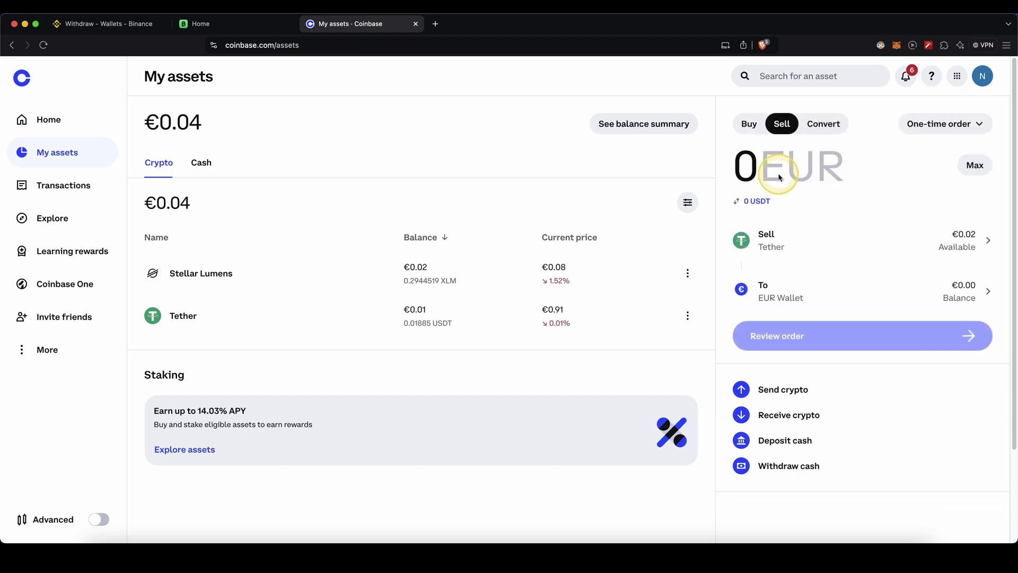
Sell the maximum Tether amount, close the submitted order and show the cash holdings.
{"action": "left_click", "coordinate": [975, 165]}
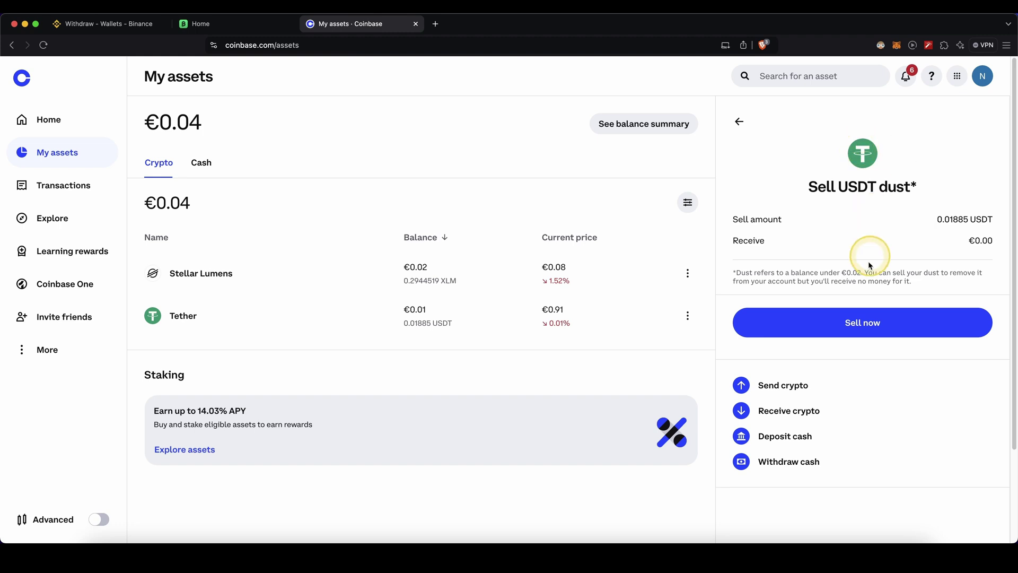
{"action": "left_click", "coordinate": [864, 326]}
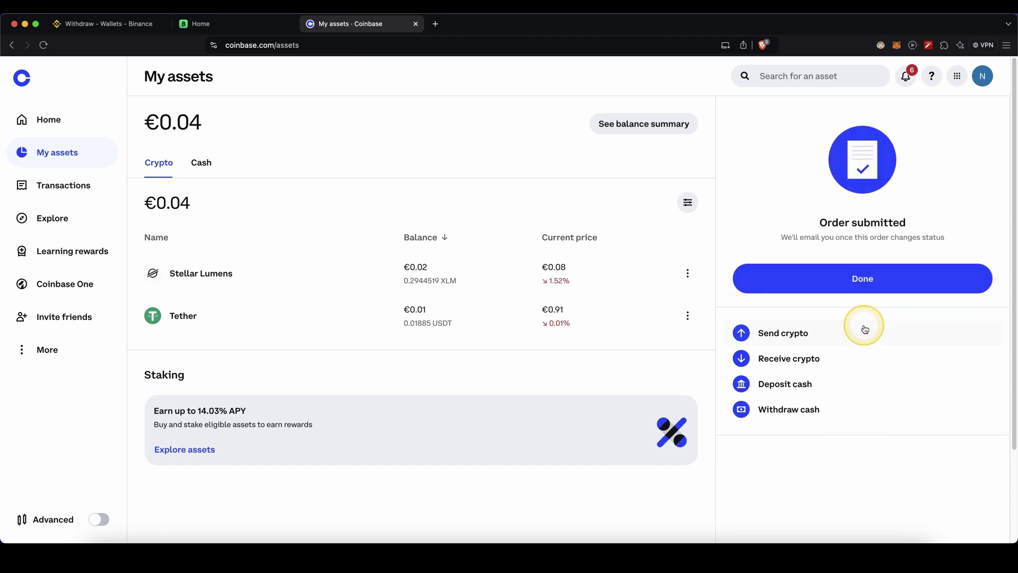
{"action": "left_click", "coordinate": [855, 280]}
{"action": "left_click_drag", "start_coordinate": [154, 294], "coordinate": [266, 291]}
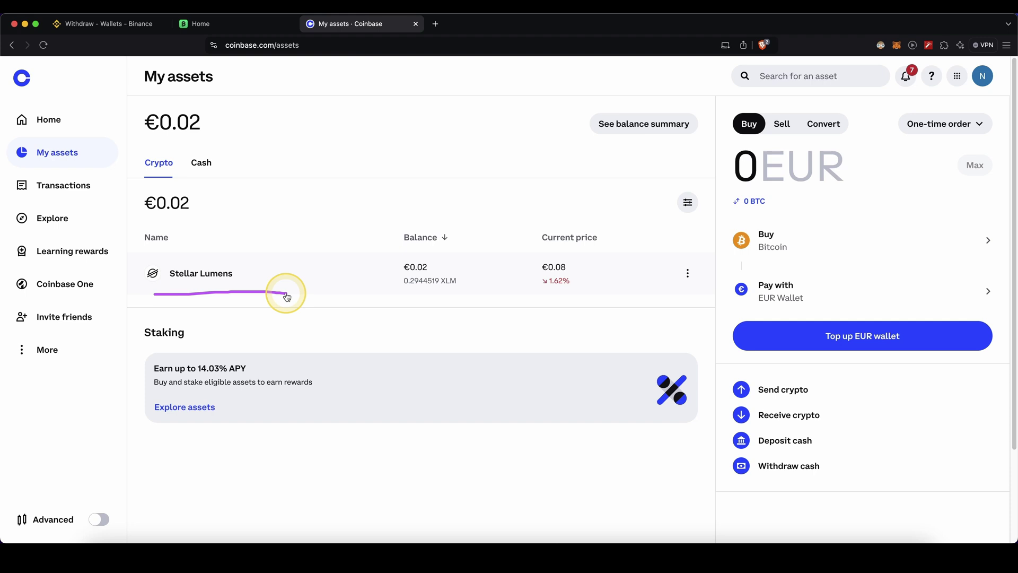
{"action": "left_click", "coordinate": [206, 164]}
{"action": "mouse_move", "coordinate": [202, 302]}
{"action": "left_mouse_down"}
{"action": "mouse_move", "coordinate": [177, 334]}
{"action": "mouse_move", "coordinate": [192, 296]}
{"action": "left_mouse_up"}
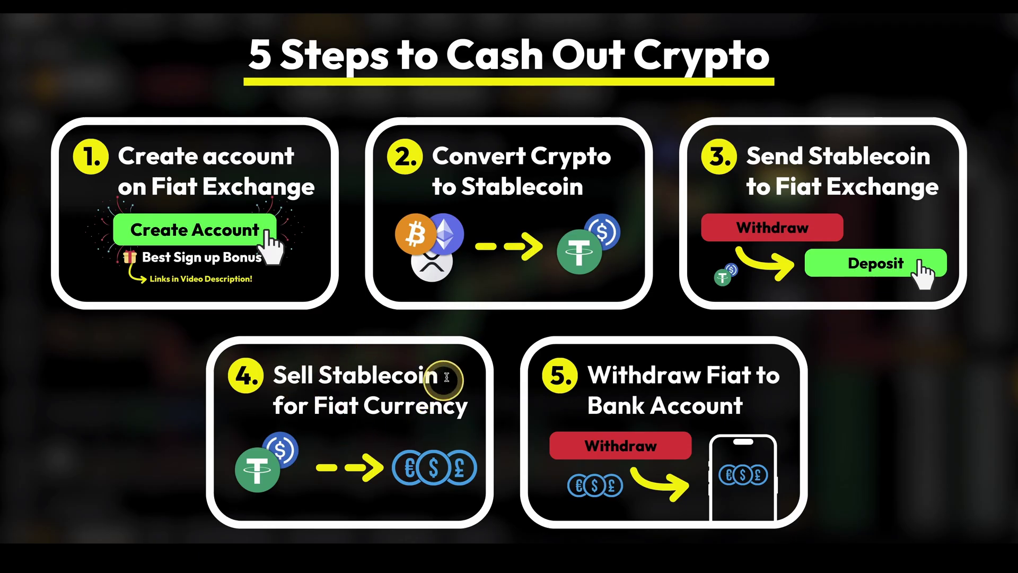
{"action": "left_click_drag", "start_coordinate": [624, 348], "coordinate": [534, 368]}
{"action": "mouse_move", "coordinate": [536, 497]}
{"action": "left_mouse_down"}
{"action": "mouse_move", "coordinate": [827, 507]}
{"action": "mouse_move", "coordinate": [779, 349]}
{"action": "mouse_move", "coordinate": [638, 346]}
{"action": "left_mouse_up"}
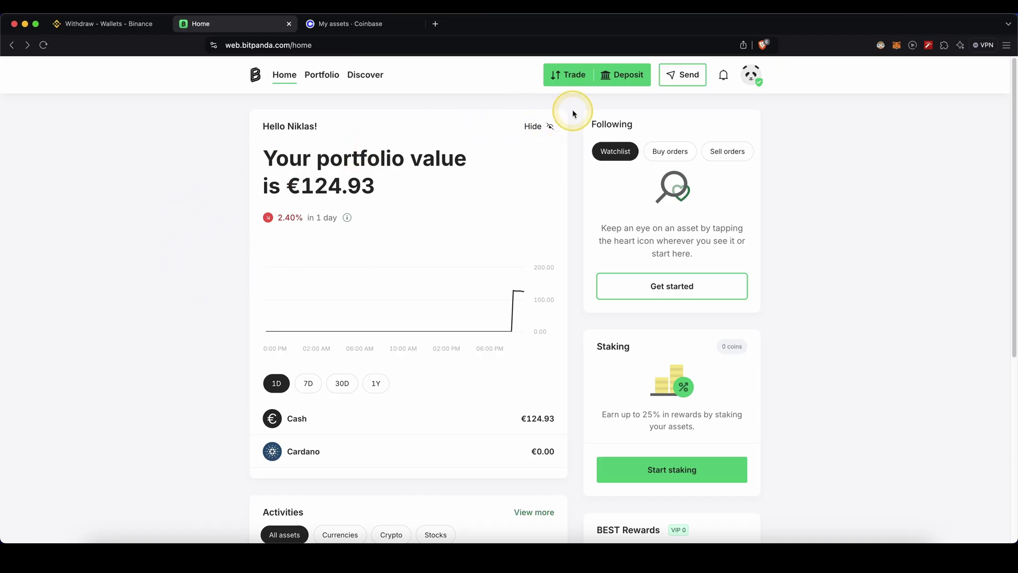
On Bitpanda, start sending the Euro balance and look at the option for adding a new payout account.
{"action": "left_click", "coordinate": [673, 75]}
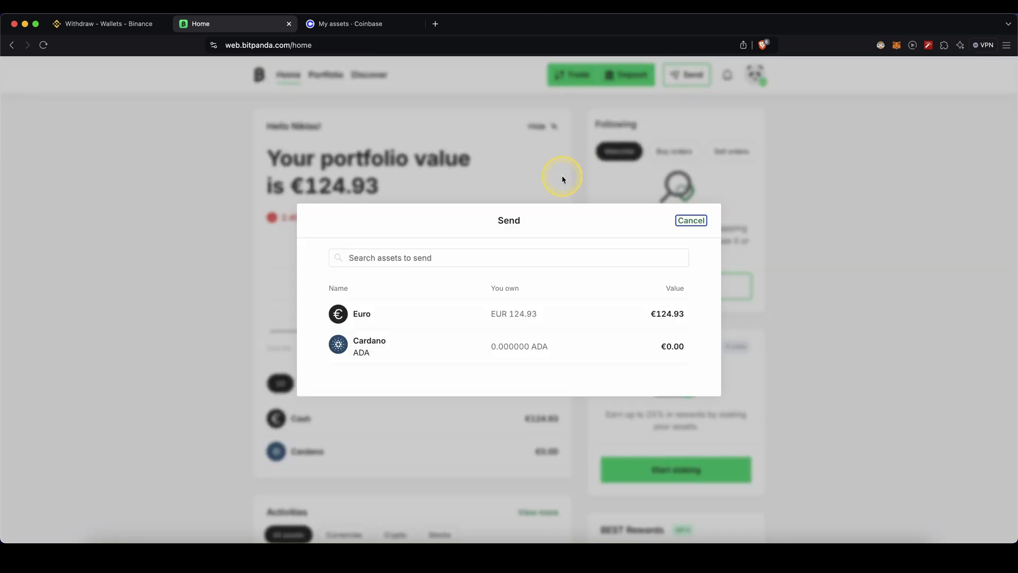
{"action": "left_click", "coordinate": [372, 314]}
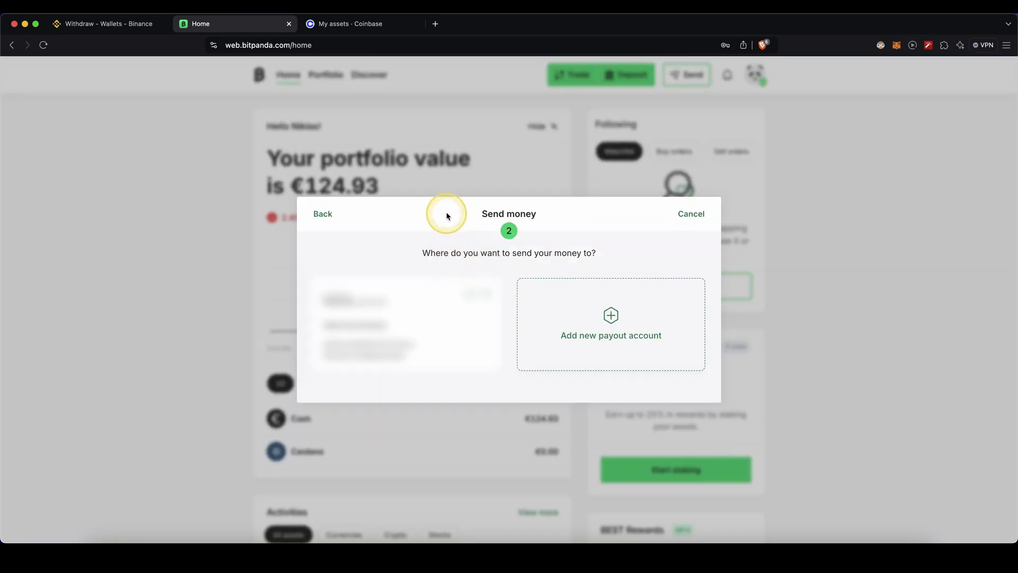
{"action": "mouse_move", "coordinate": [446, 215]}
{"action": "left_mouse_down"}
{"action": "mouse_move", "coordinate": [419, 254]}
{"action": "mouse_move", "coordinate": [413, 290]}
{"action": "left_mouse_up"}
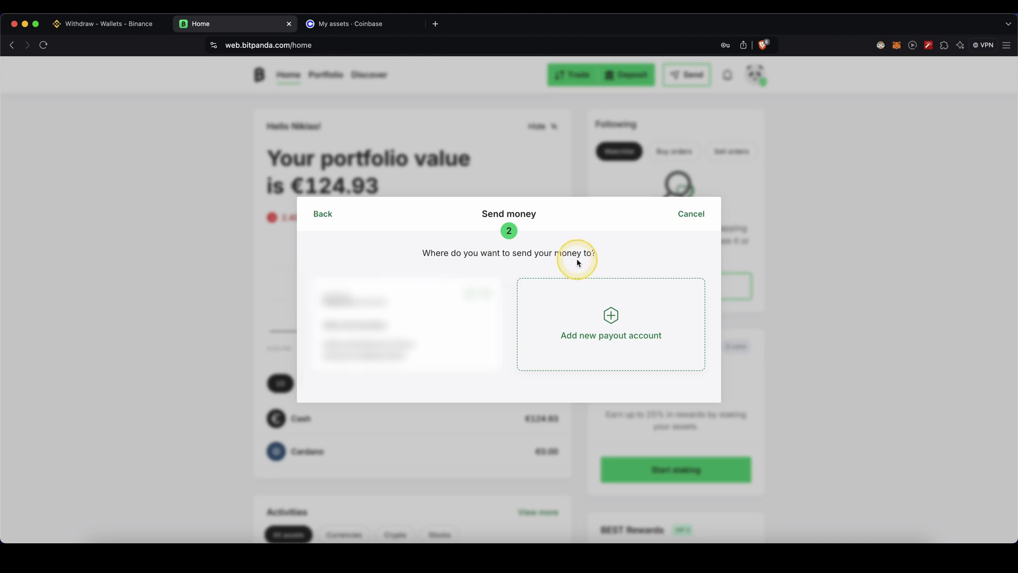
{"action": "left_click", "coordinate": [603, 317]}
{"action": "mouse_move", "coordinate": [335, 181]}
{"action": "left_mouse_down"}
{"action": "mouse_move", "coordinate": [398, 218]}
{"action": "mouse_move", "coordinate": [404, 340]}
{"action": "mouse_move", "coordinate": [405, 229]}
{"action": "mouse_move", "coordinate": [404, 375]}
{"action": "left_mouse_up"}
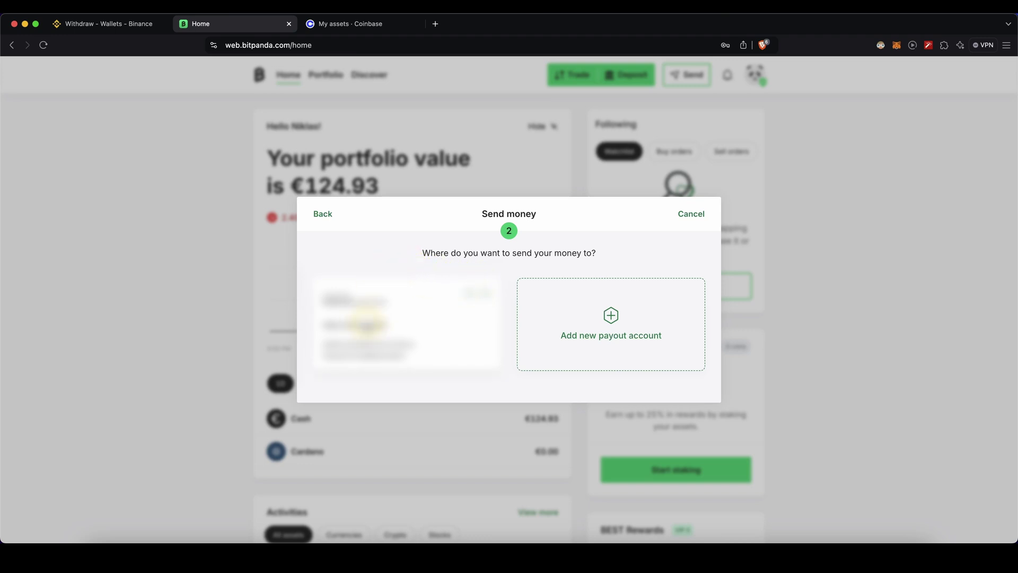
Choose the saved payout account as the recipient and save "withdrawal" as the payment reference.
{"action": "left_click", "coordinate": [366, 323]}
{"action": "type", "text": "withdrawal"}
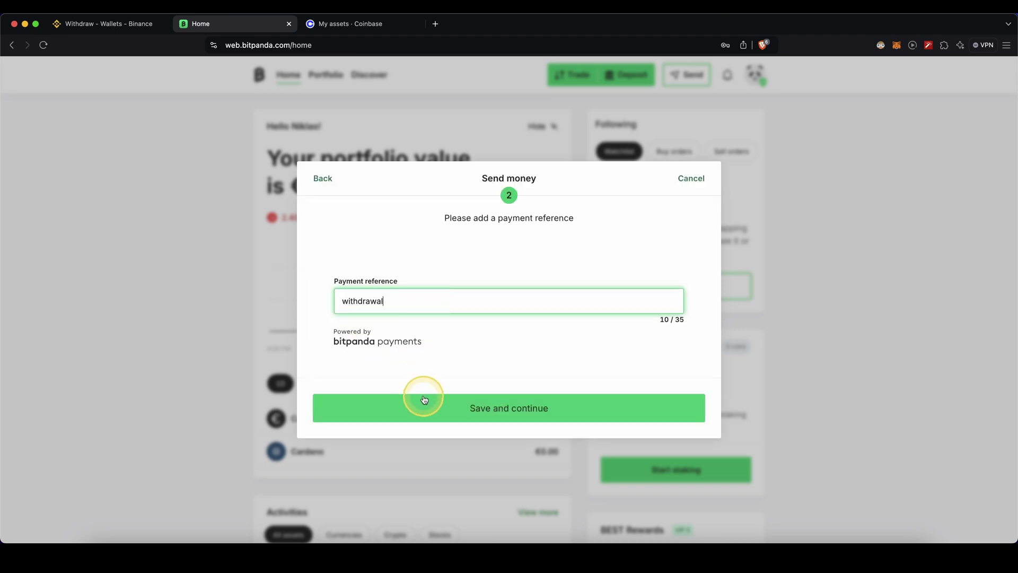
{"action": "left_click", "coordinate": [424, 399]}
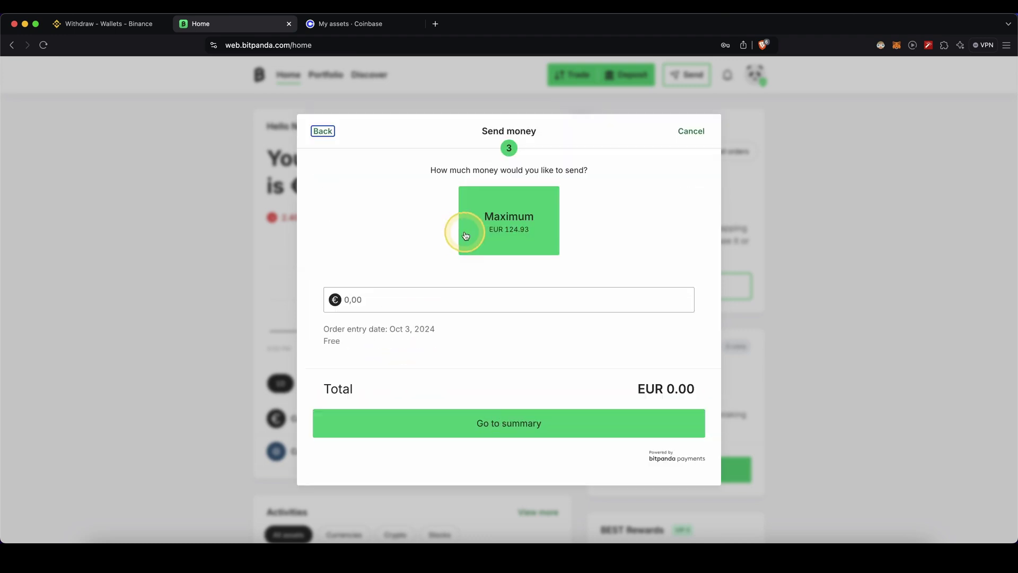
Send the maximum euro amount, accepting the payment terms and the own-accord declaration, and confirm the transfer.
{"action": "left_click", "coordinate": [517, 229]}
{"action": "left_click", "coordinate": [666, 373]}
{"action": "left_click", "coordinate": [673, 404]}
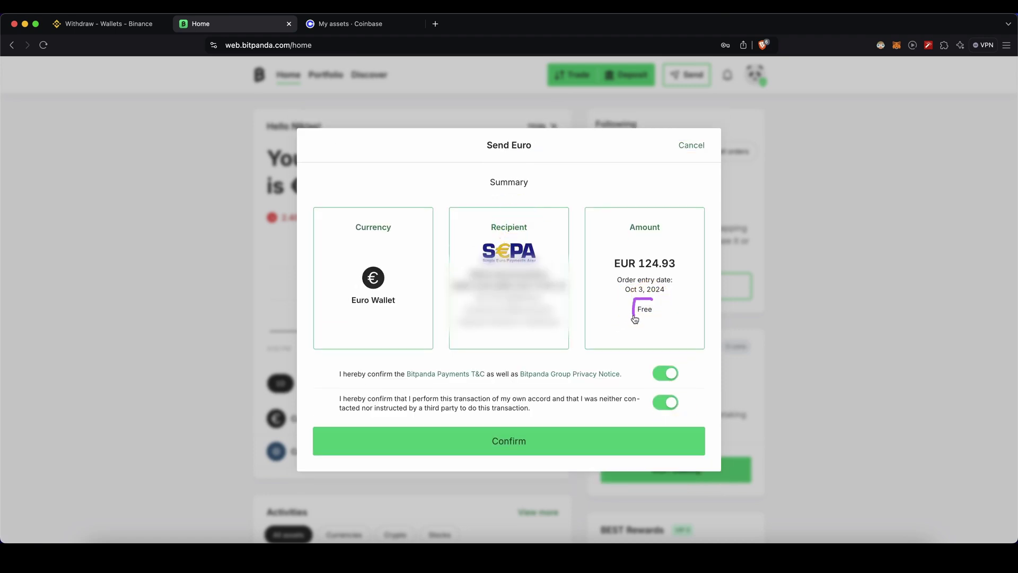
{"action": "left_click", "coordinate": [596, 441]}
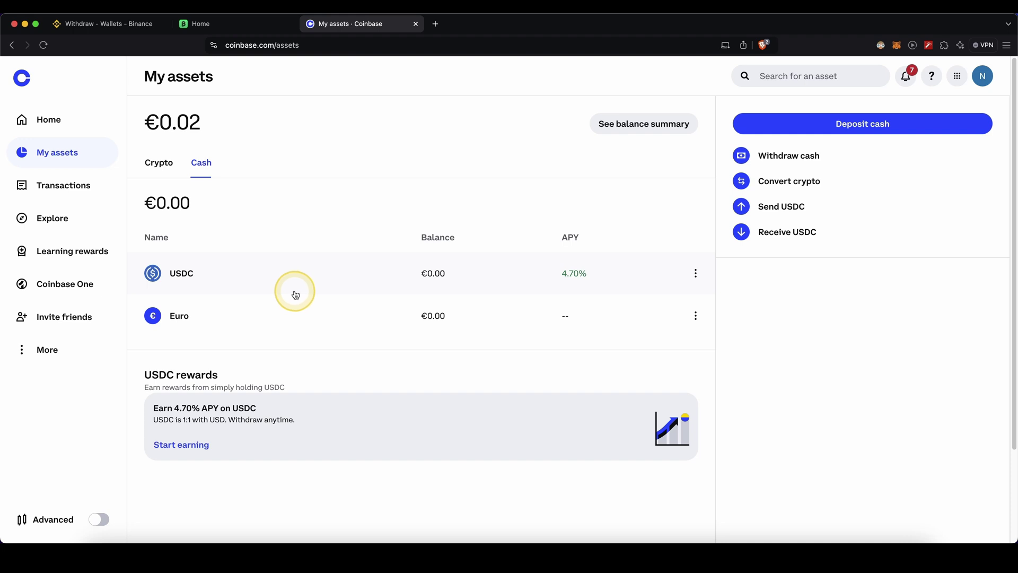
Switch to the Coinbase cash holdings and start a cash withdrawal.
{"action": "left_click_drag", "start_coordinate": [424, 305], "coordinate": [466, 291]}
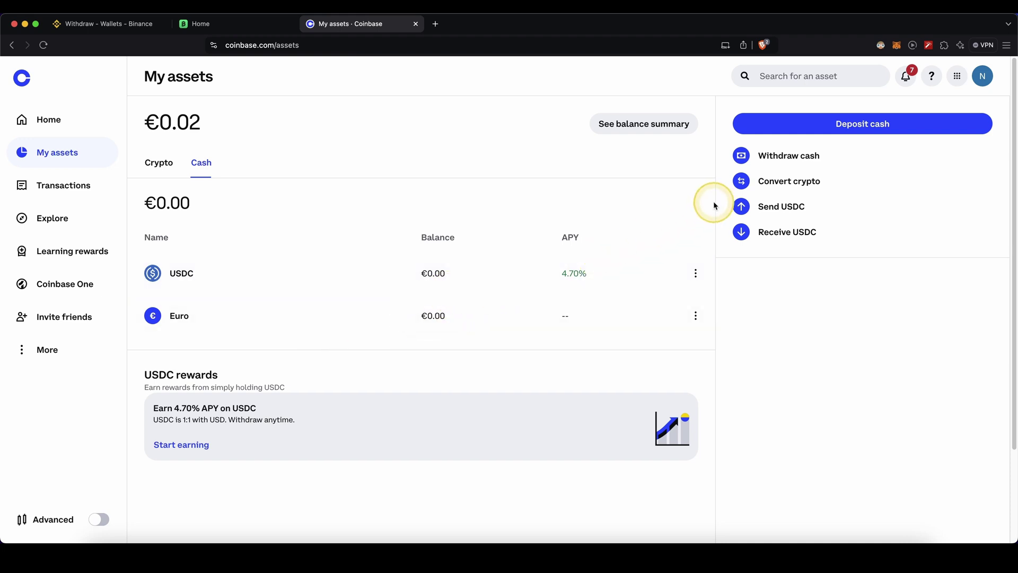
{"action": "left_click", "coordinate": [788, 165]}
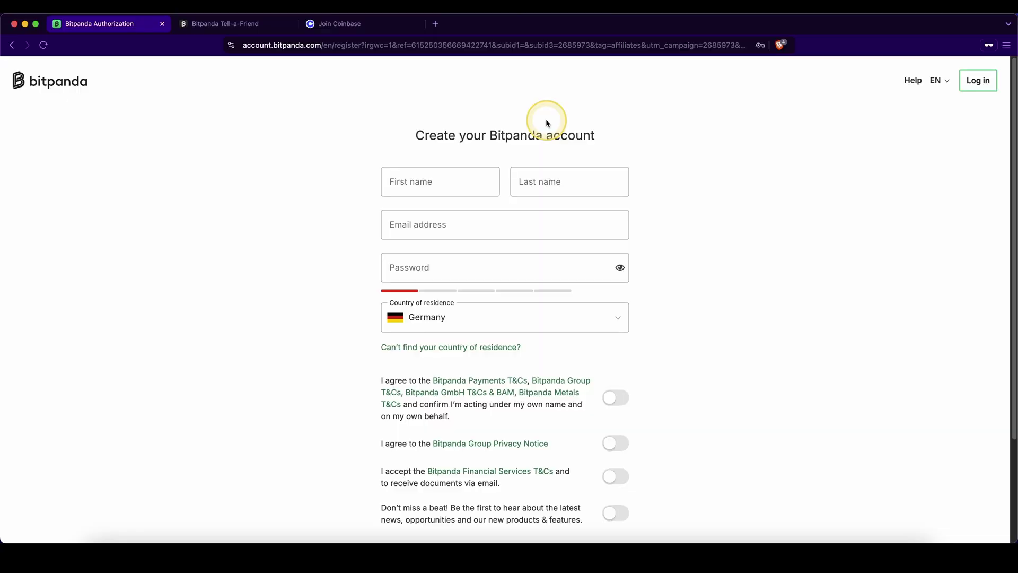
Review the Bitpanda registration form, the Bitpanda Tell-a-Friend page and the Coinbase sign-up offer.
{"action": "mouse_move", "coordinate": [513, 108]}
{"action": "left_mouse_down"}
{"action": "mouse_move", "coordinate": [384, 142]}
{"action": "mouse_move", "coordinate": [680, 225]}
{"action": "mouse_move", "coordinate": [466, 131]}
{"action": "left_mouse_up"}
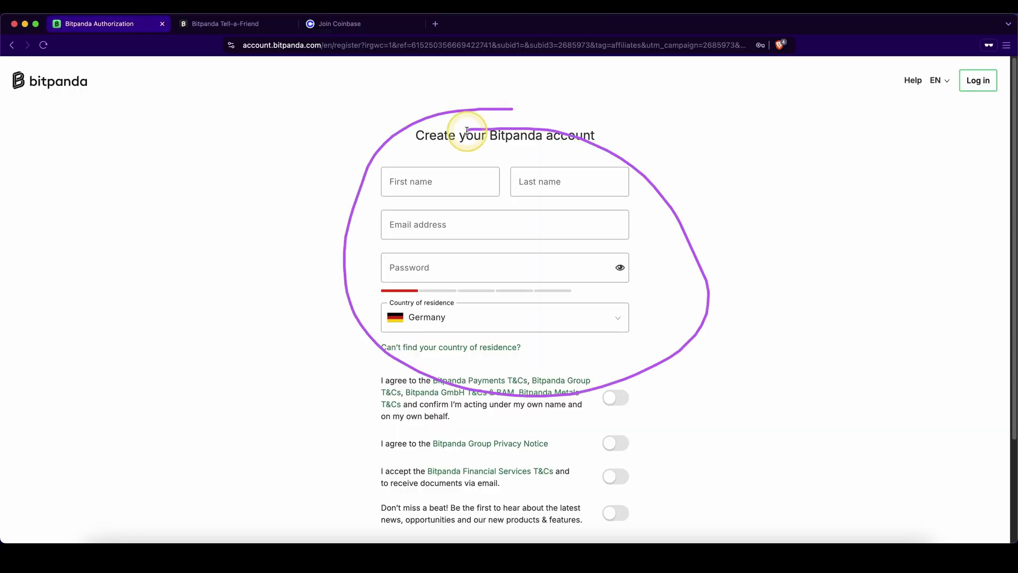
{"action": "left_click", "coordinate": [255, 23]}
{"action": "mouse_move", "coordinate": [301, 407]}
{"action": "left_mouse_down"}
{"action": "mouse_move", "coordinate": [220, 430]}
{"action": "mouse_move", "coordinate": [326, 411]}
{"action": "left_mouse_up"}
{"action": "left_click", "coordinate": [375, 24]}
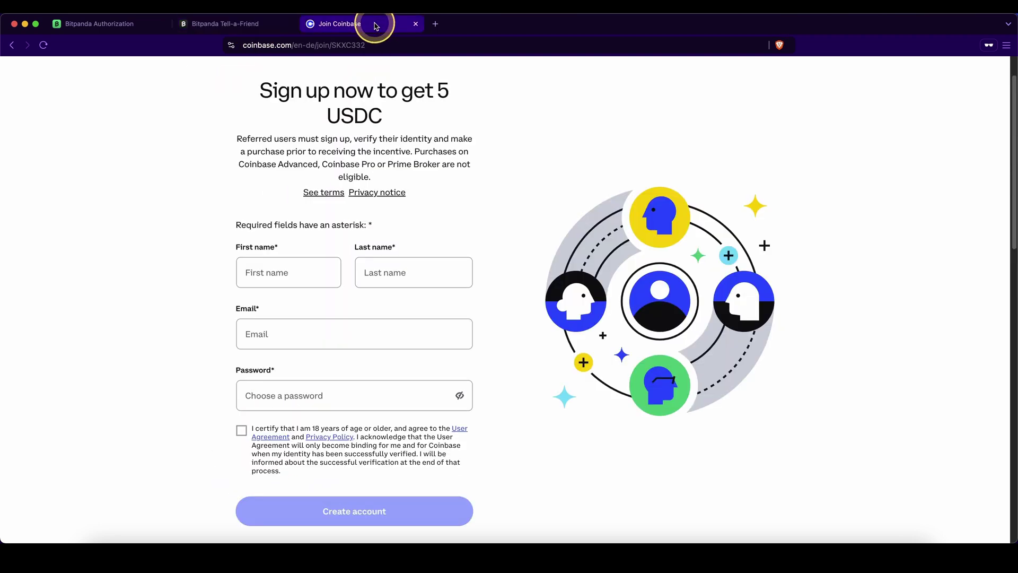
{"action": "mouse_move", "coordinate": [419, 70]}
{"action": "left_mouse_down"}
{"action": "mouse_move", "coordinate": [280, 135]}
{"action": "mouse_move", "coordinate": [408, 74]}
{"action": "left_mouse_up"}
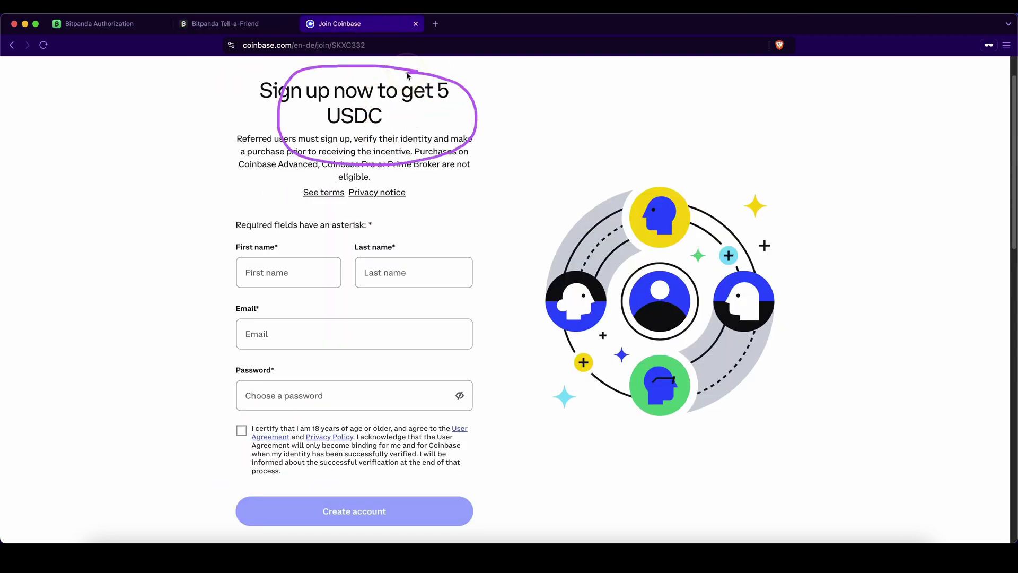